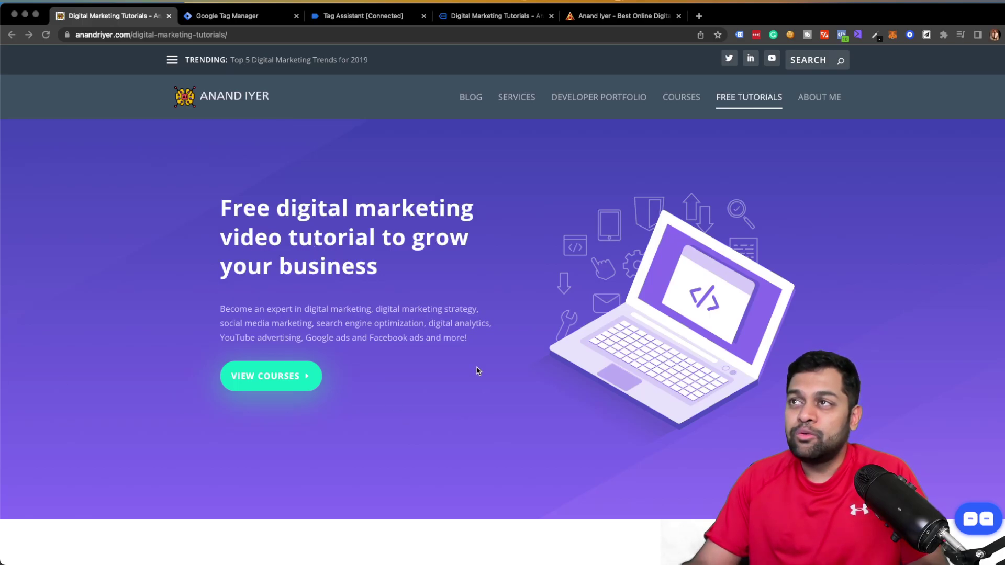
{"action": "left_click", "coordinate": [203, 18]}
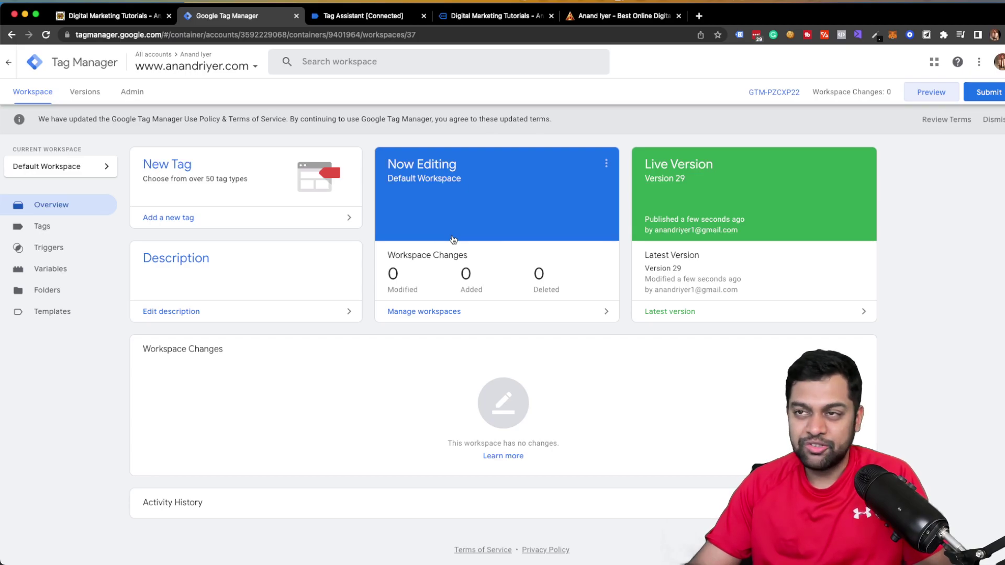
{"action": "left_click", "coordinate": [107, 19]}
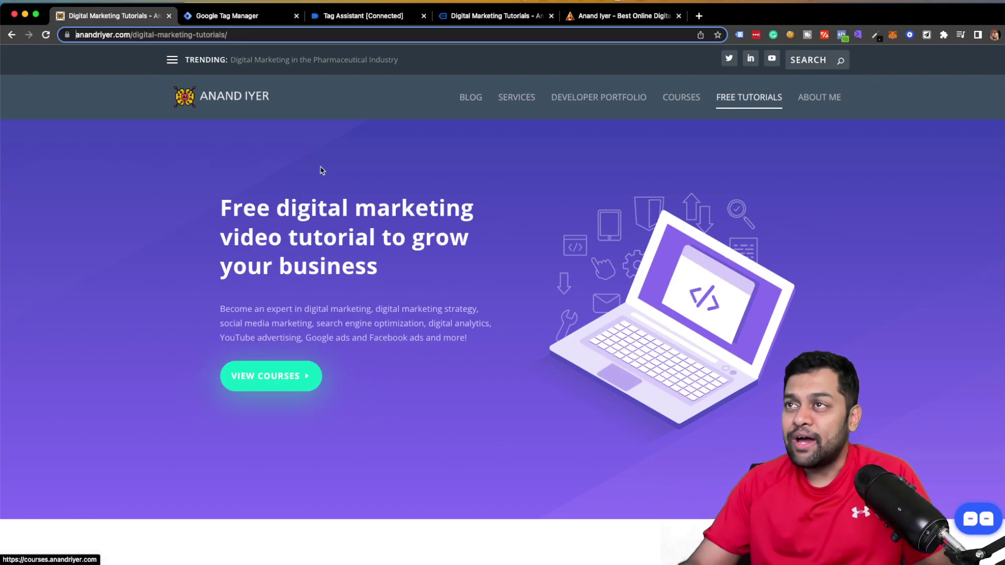
{"action": "left_click", "coordinate": [205, 16]}
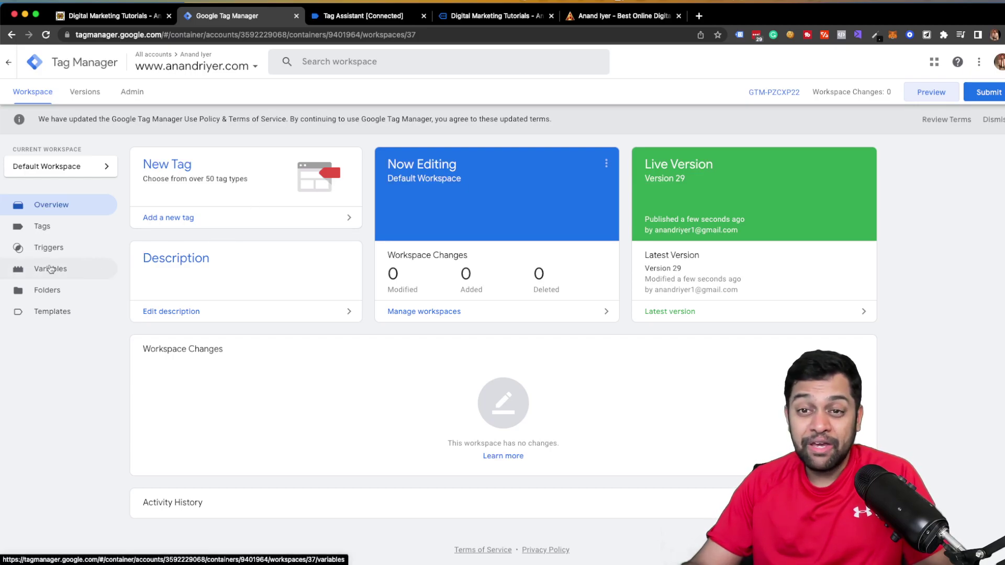
Check that the Click Classes, Element, ID, Target, Text and URL built-in variables are enabled.
{"action": "left_click", "coordinate": [50, 269]}
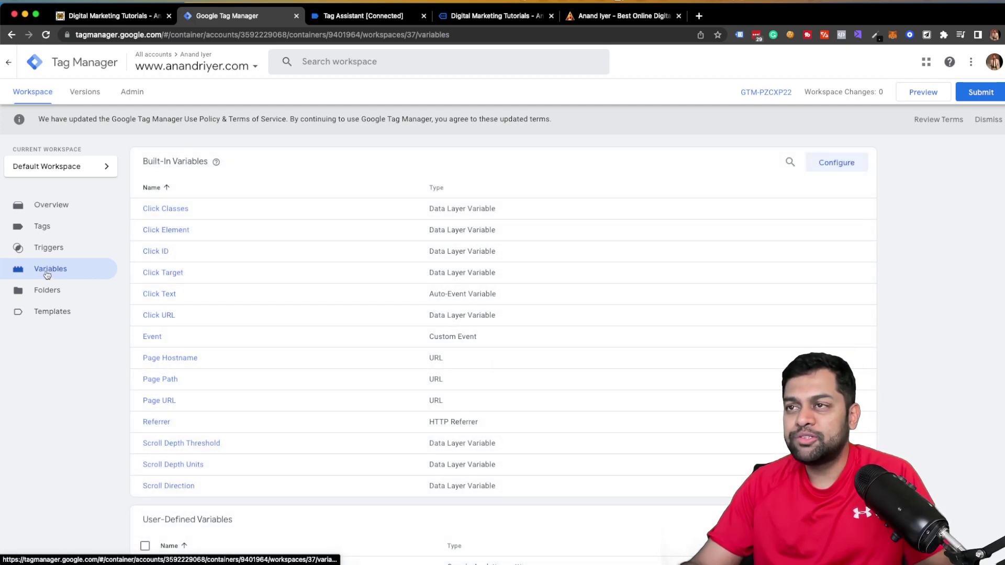
{"action": "left_click", "coordinate": [841, 172]}
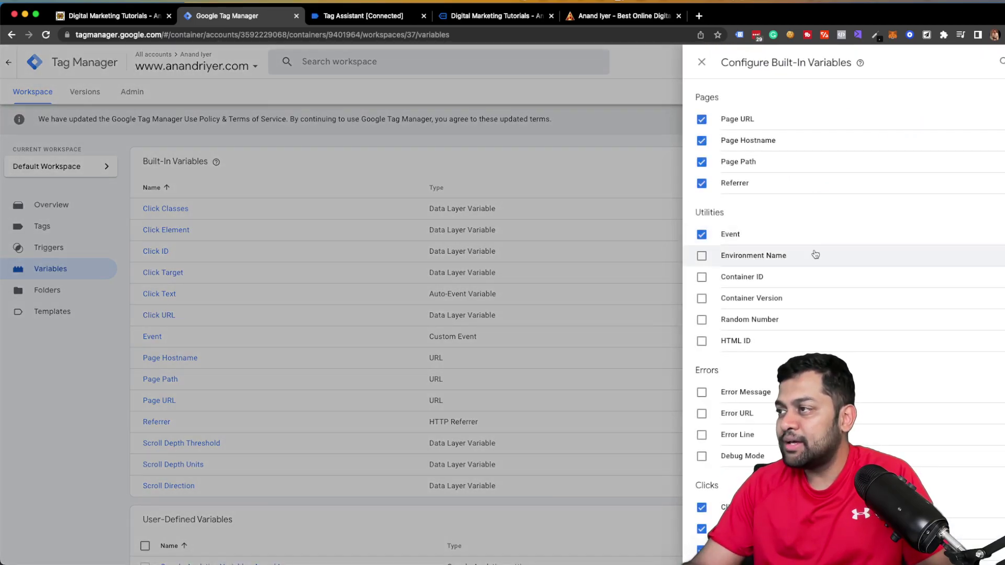
{"action": "scroll", "coordinate": [816, 254], "scroll_direction": "down", "scroll_amount": 8}
{"action": "scroll", "coordinate": [814, 256], "scroll_direction": "up", "scroll_amount": 2}
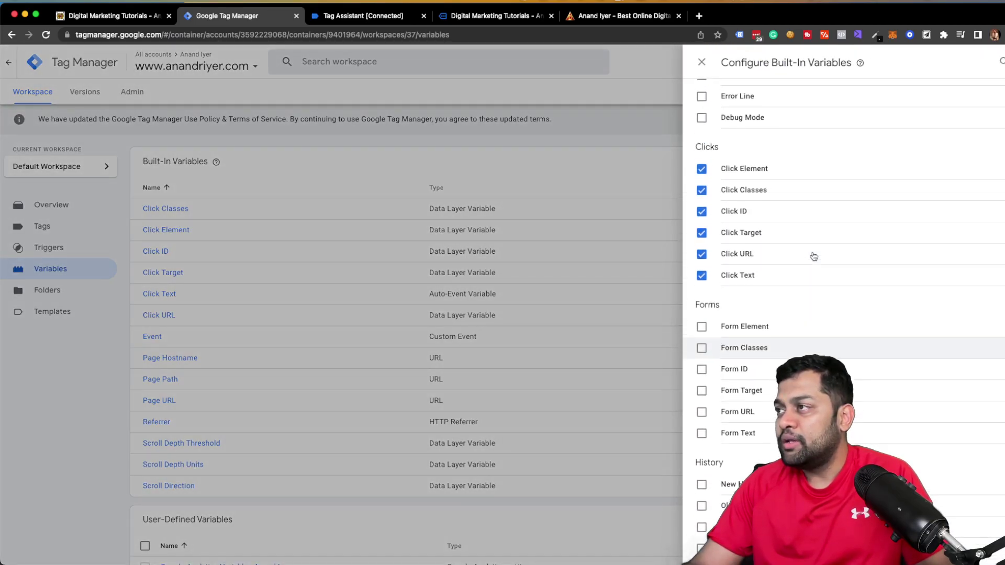
{"action": "scroll", "coordinate": [814, 256], "scroll_direction": "up", "scroll_amount": 2}
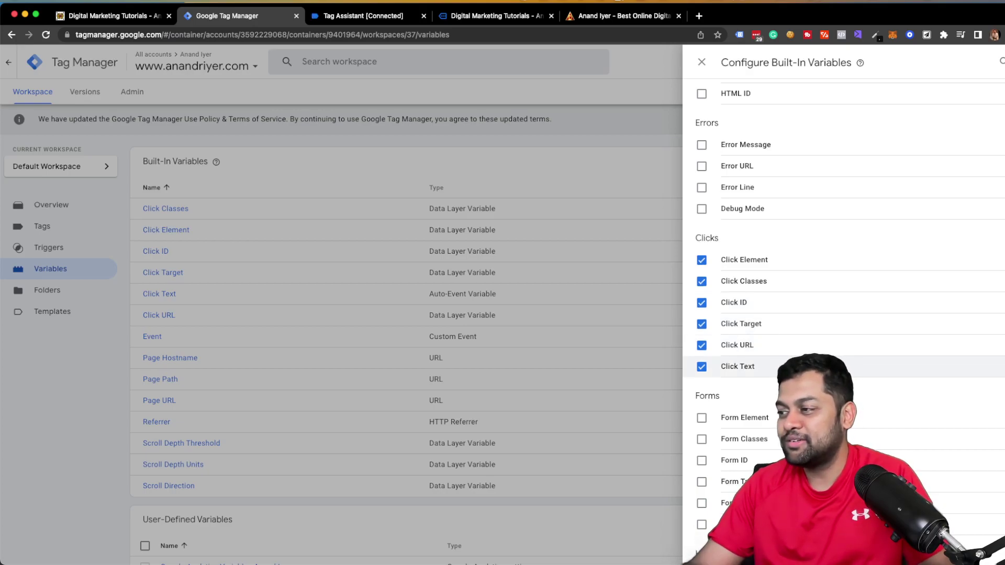
{"action": "scroll", "coordinate": [756, 314], "scroll_direction": "down", "scroll_amount": 2}
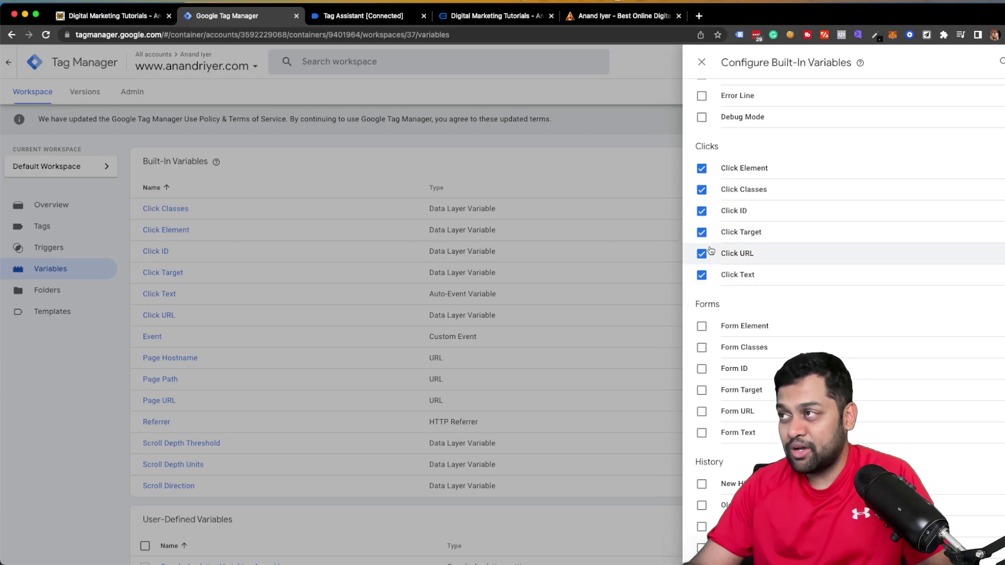
{"action": "scroll", "coordinate": [723, 306], "scroll_direction": "down", "scroll_amount": 2}
{"action": "left_click", "coordinate": [702, 62]}
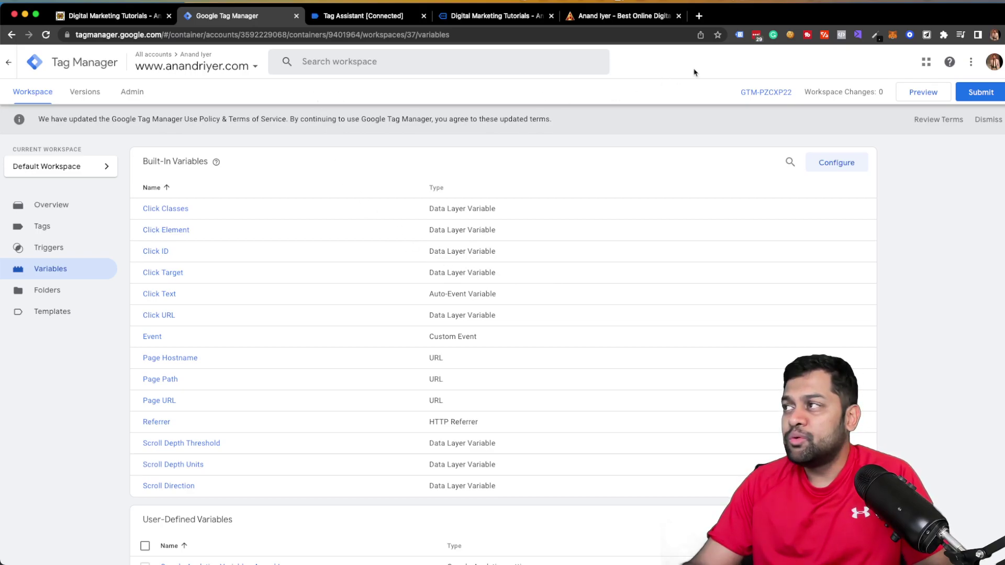
Close the old Tag Assistant and previewed site tabs and relaunch Preview for the container.
{"action": "left_click", "coordinate": [923, 93]}
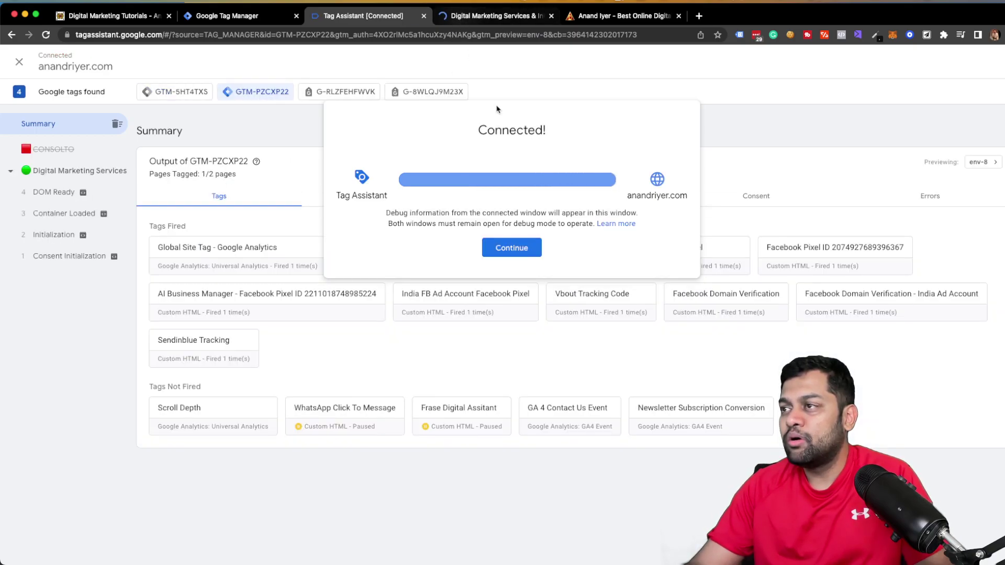
{"action": "left_click", "coordinate": [511, 248]}
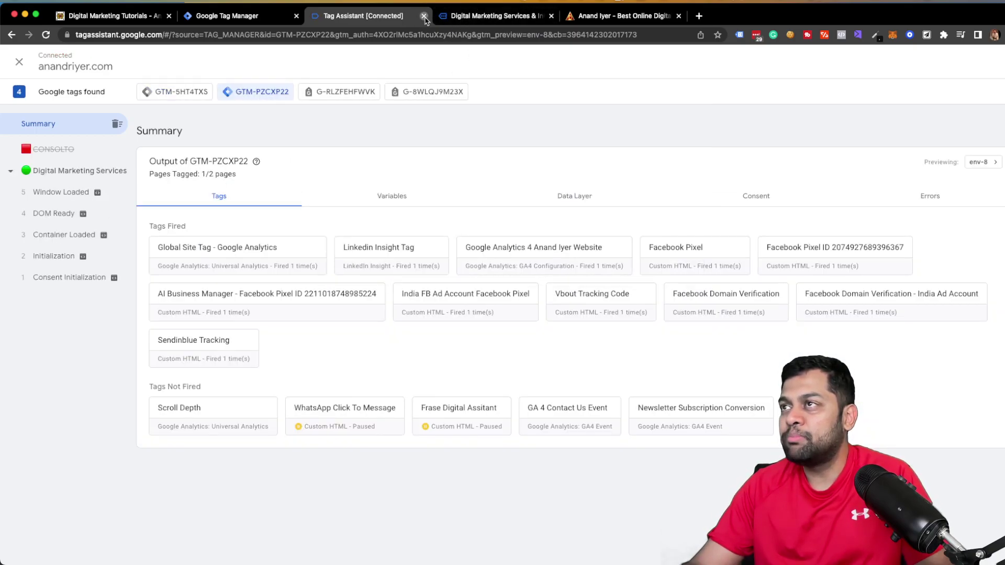
{"action": "left_click", "coordinate": [424, 16]}
{"action": "left_click", "coordinate": [424, 17]}
{"action": "left_click", "coordinate": [238, 16]}
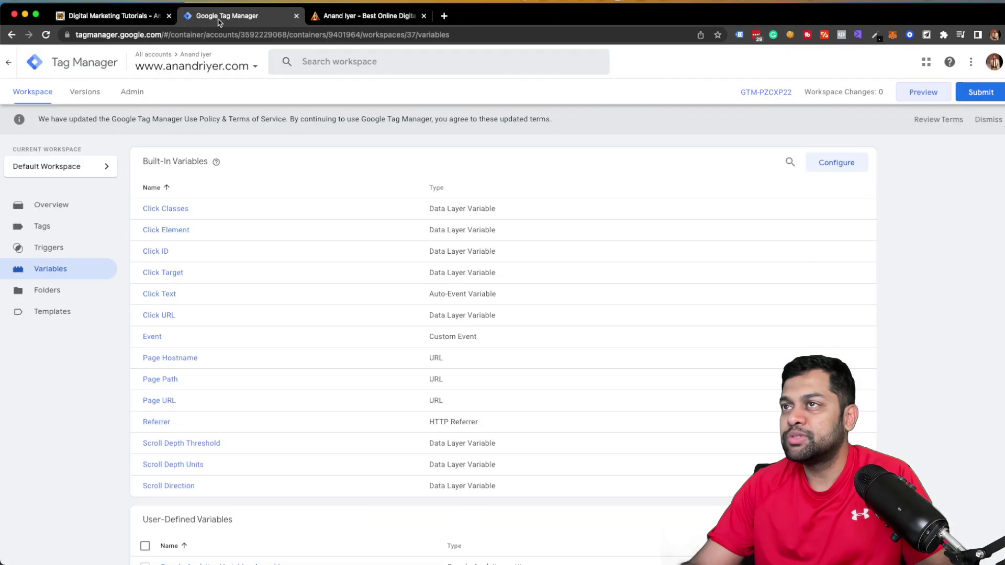
{"action": "left_click", "coordinate": [920, 93]}
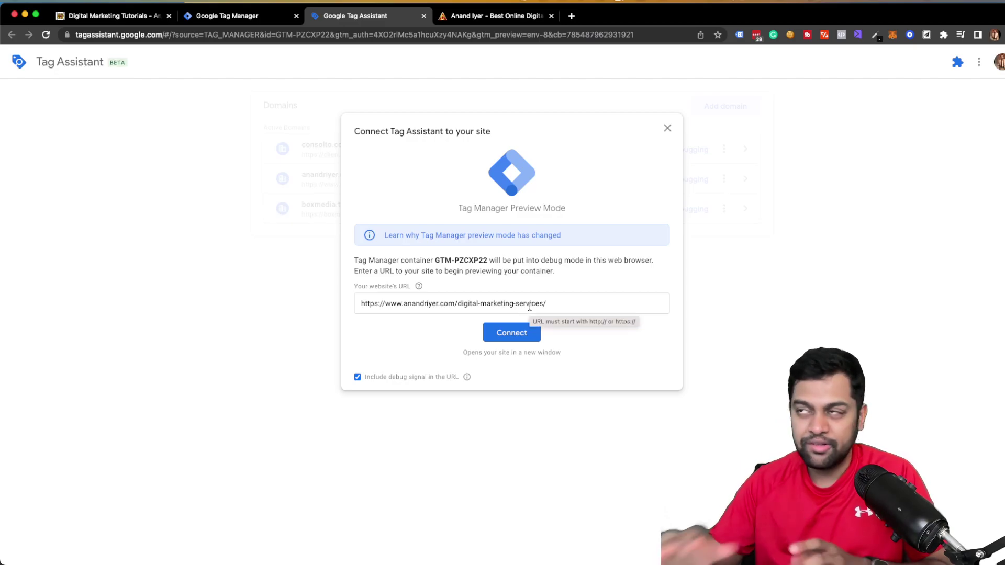
{"action": "left_click", "coordinate": [492, 15]}
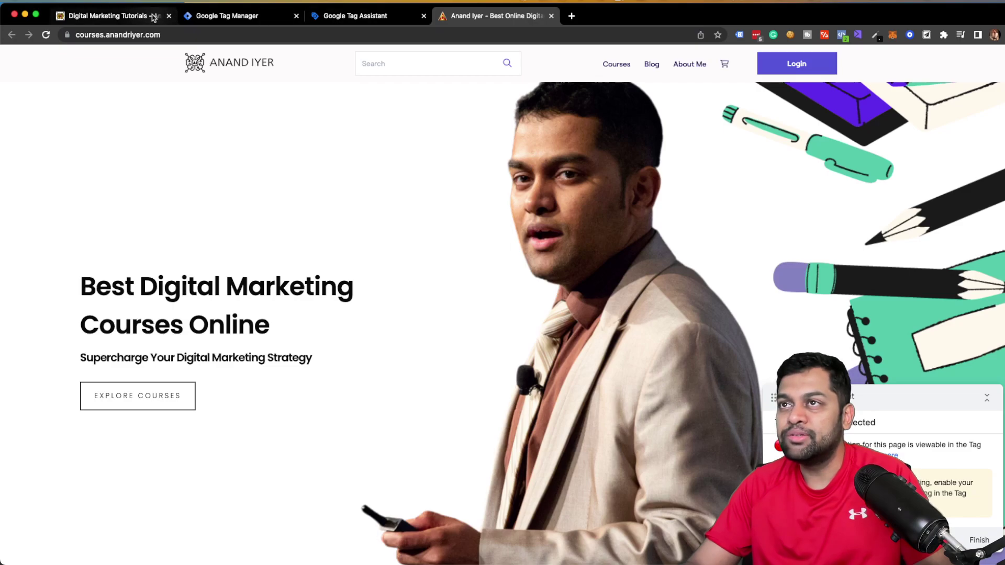
{"action": "left_click", "coordinate": [131, 16]}
{"action": "triple_click", "coordinate": [247, 36]}
{"action": "key", "text": "ctrl+c"}
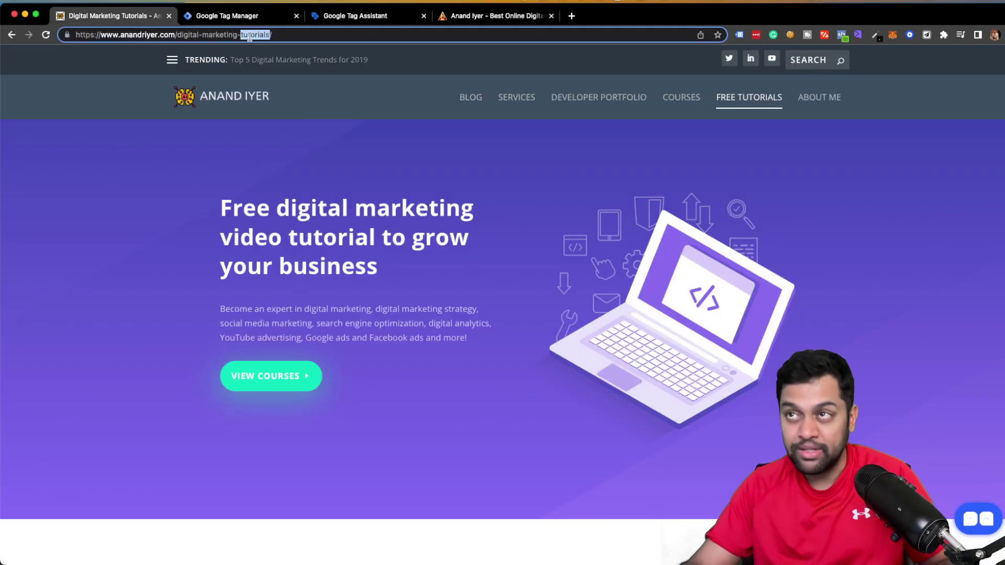
{"action": "left_click", "coordinate": [366, 16]}
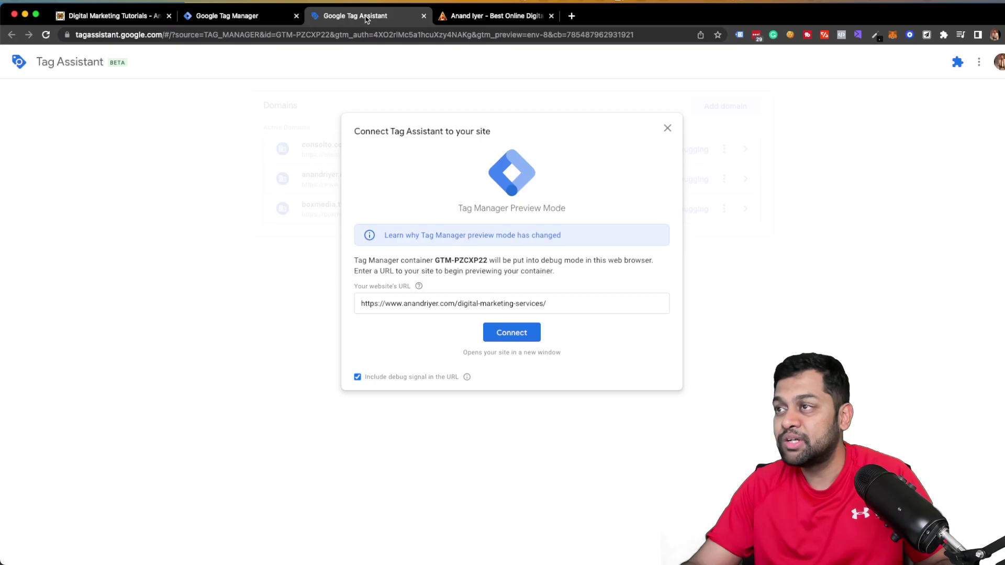
{"action": "triple_click", "coordinate": [463, 303]}
{"action": "key", "text": "ctrl+v"}
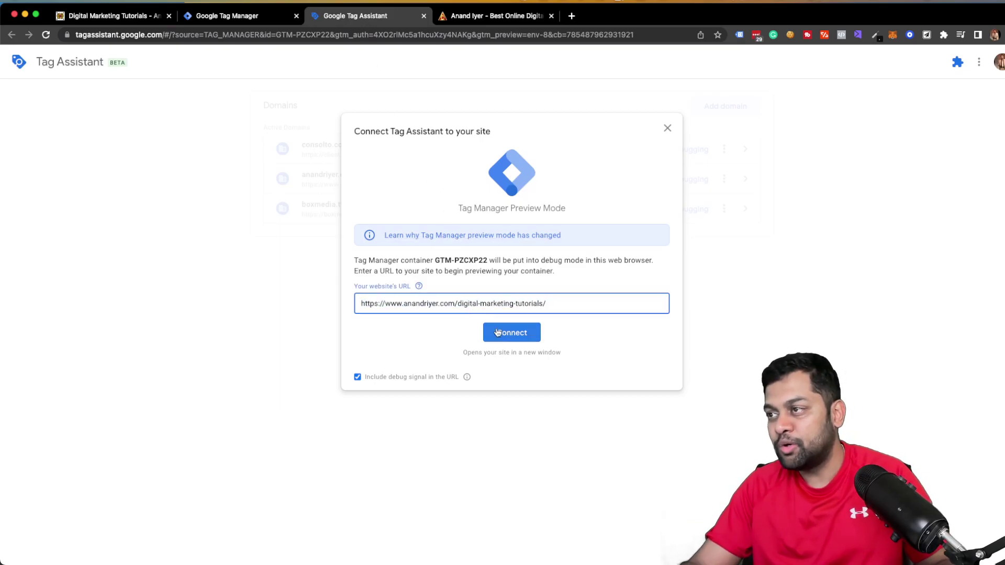
Connect preview to the tutorials page, then finish that first debug session.
{"action": "left_click", "coordinate": [513, 333]}
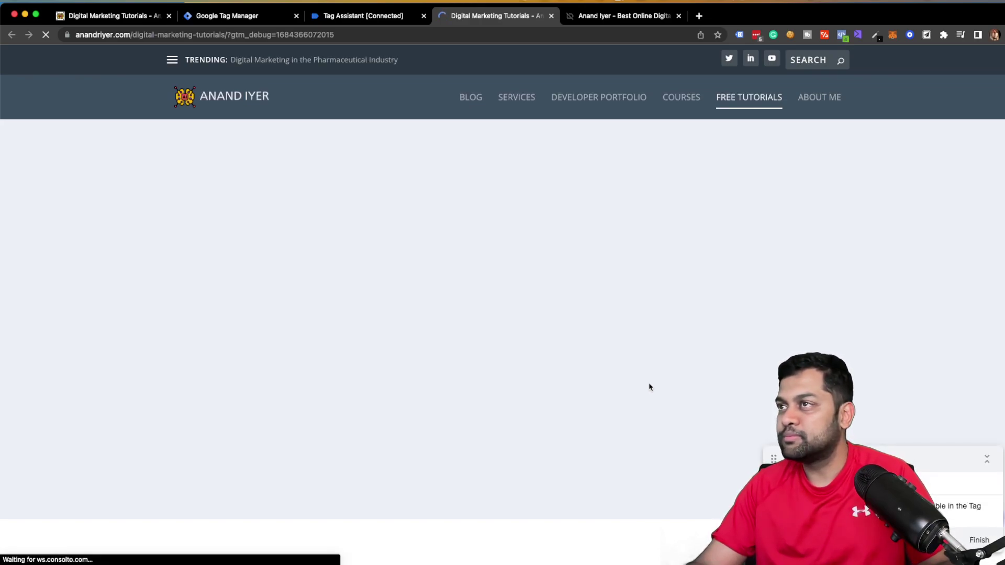
{"action": "left_click", "coordinate": [961, 538]}
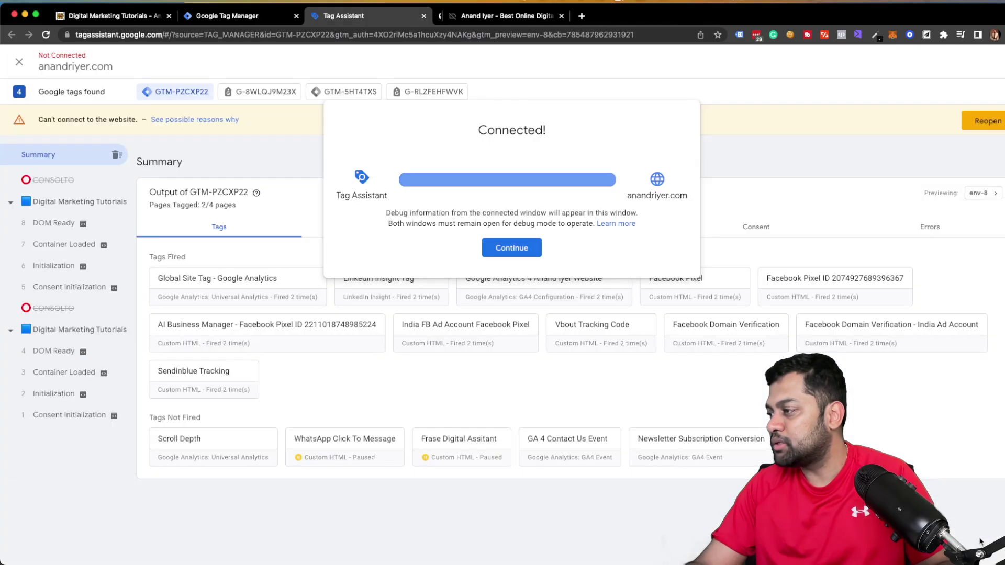
{"action": "left_click", "coordinate": [511, 248]}
Start a new preview and connect it to the digital-marketing-tutorials page in debug mode.
{"action": "left_click", "coordinate": [250, 14]}
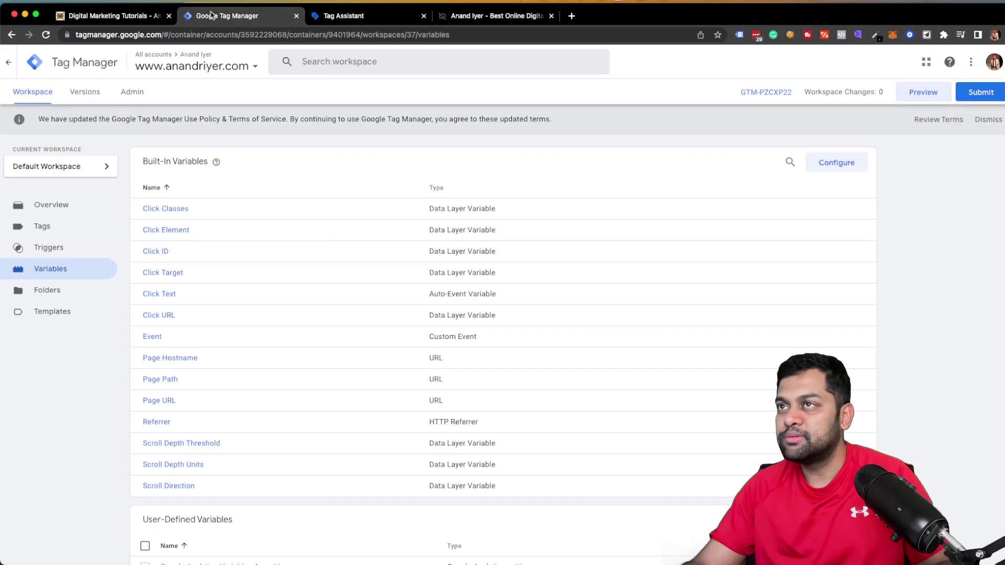
{"action": "left_click", "coordinate": [424, 15]}
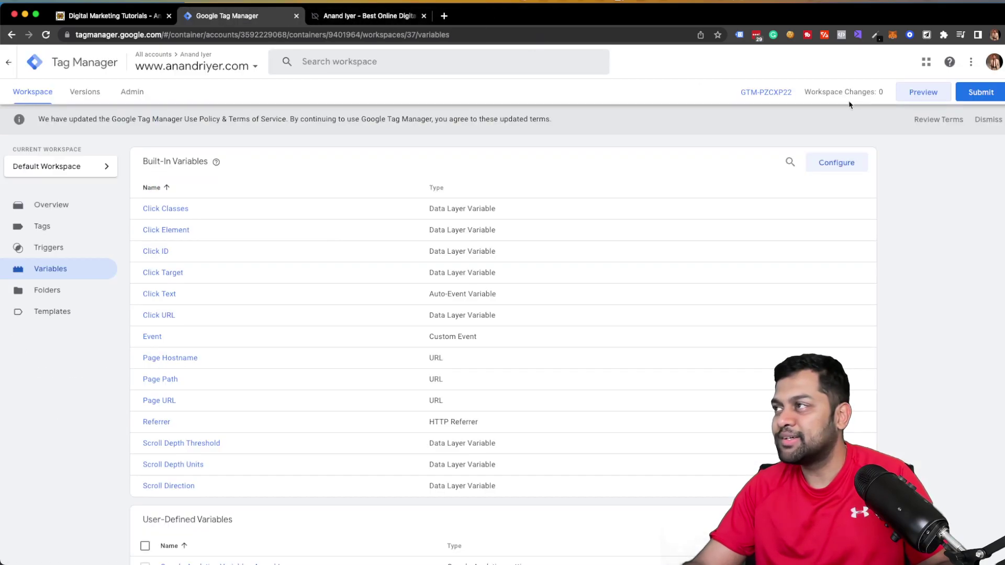
{"action": "left_click", "coordinate": [904, 101]}
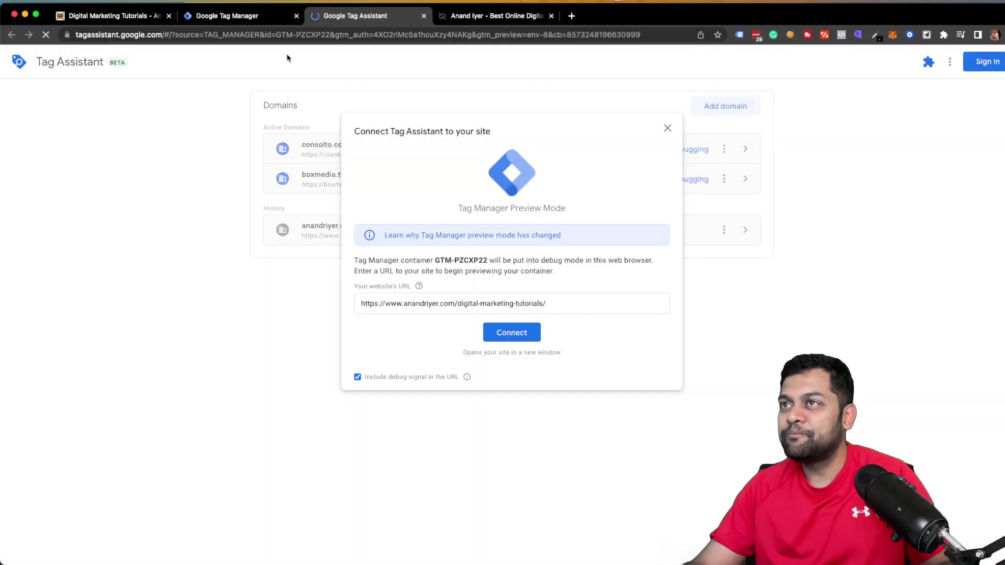
{"action": "left_click", "coordinate": [512, 332]}
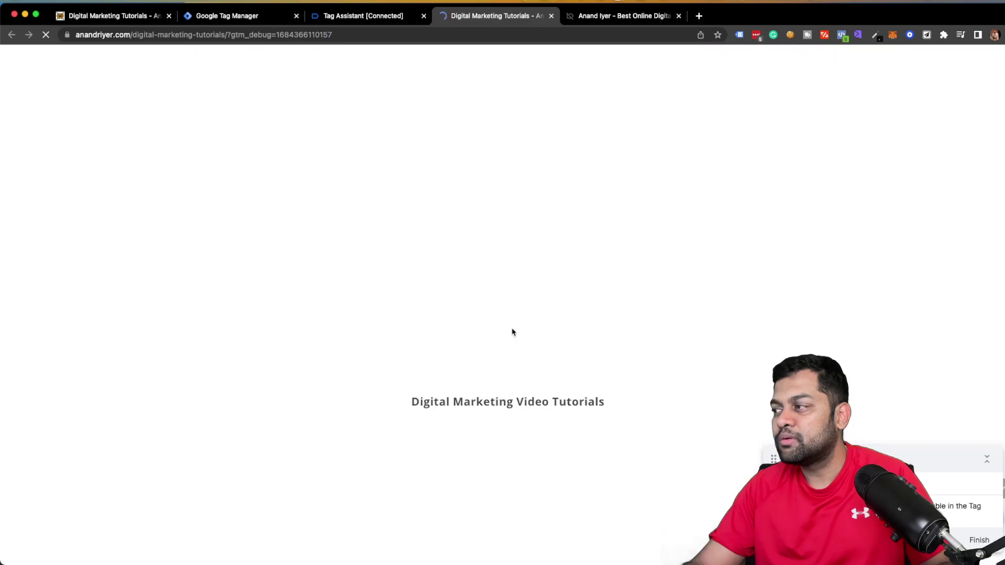
{"action": "scroll", "coordinate": [512, 332], "scroll_direction": "down", "scroll_amount": 5}
{"action": "scroll", "coordinate": [512, 332], "scroll_direction": "up", "scroll_amount": 10}
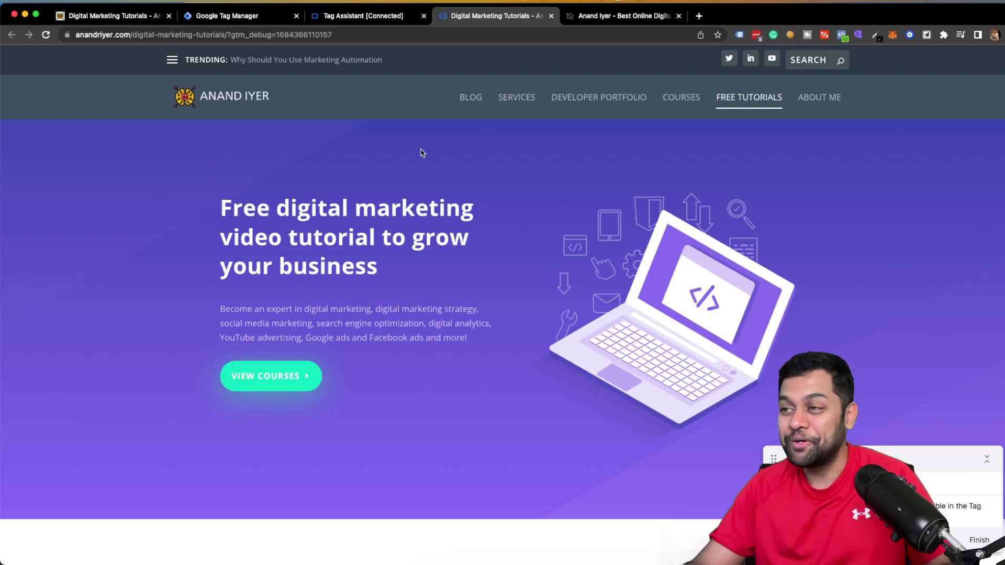
Test the View Courses link on the tutorials page, then dismiss Tag Assistant's Connected! notice.
{"action": "left_click", "coordinate": [282, 373]}
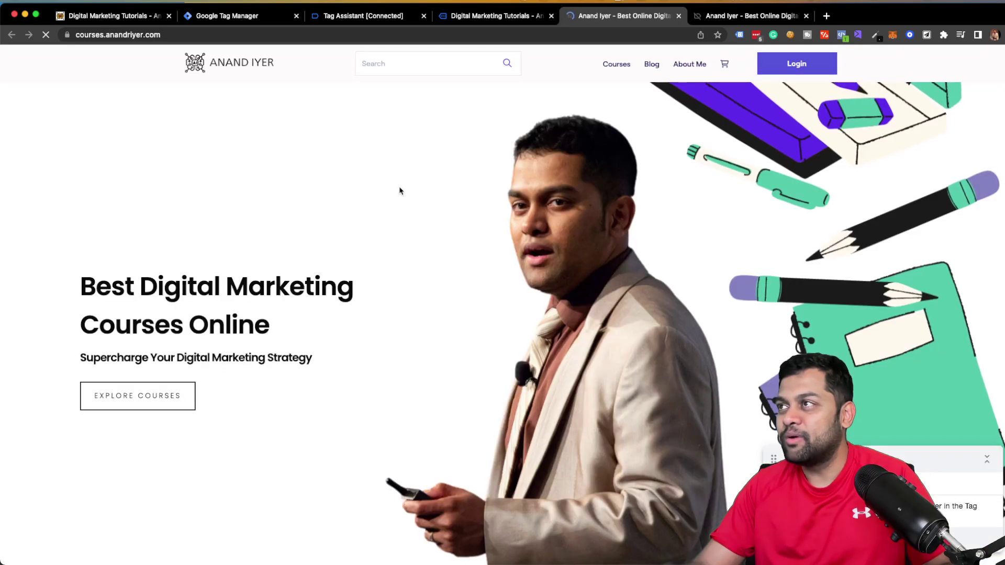
{"action": "left_click", "coordinate": [332, 20]}
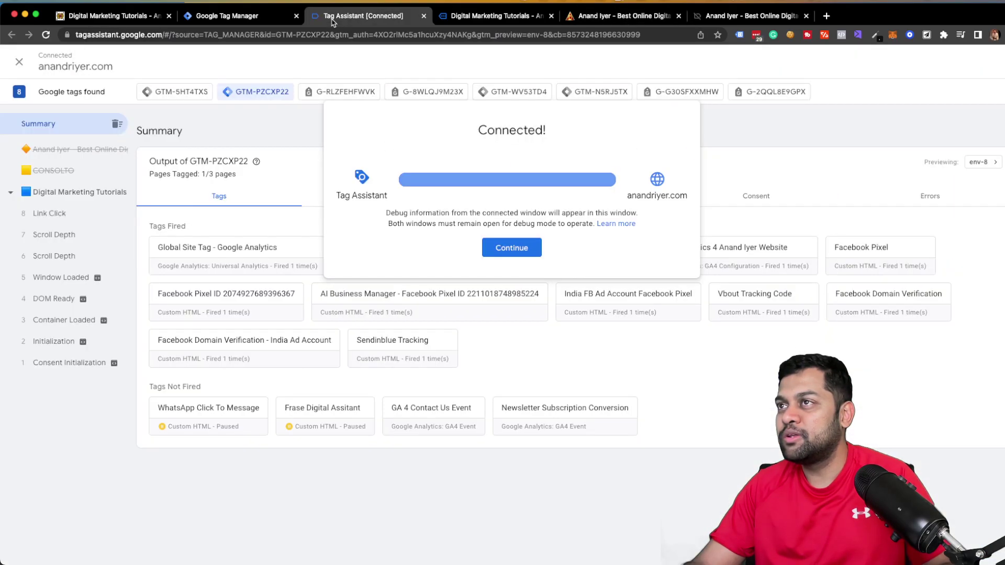
{"action": "left_click", "coordinate": [523, 255]}
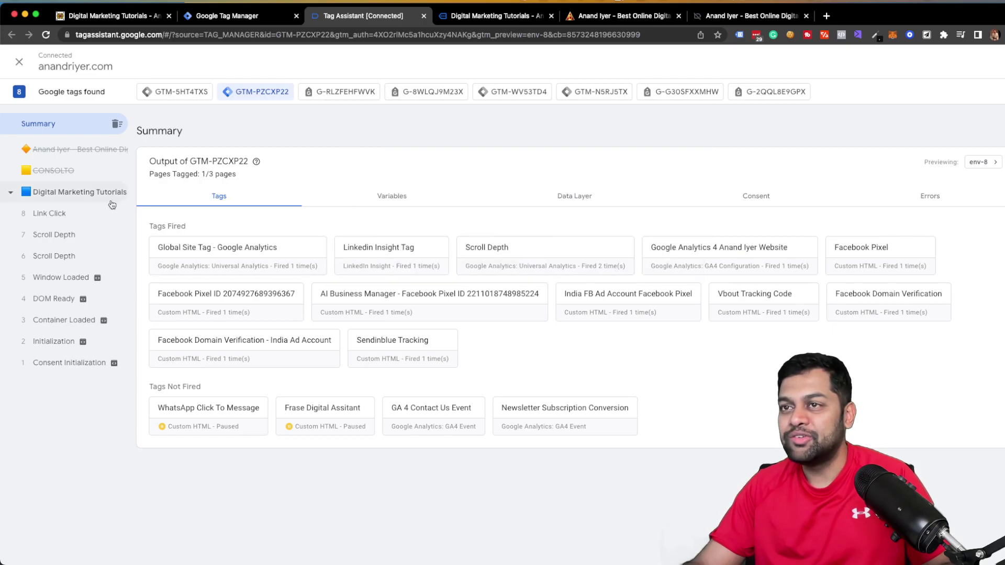
Open the Link Click event's captured variables in Tag Assistant.
{"action": "left_click", "coordinate": [62, 214]}
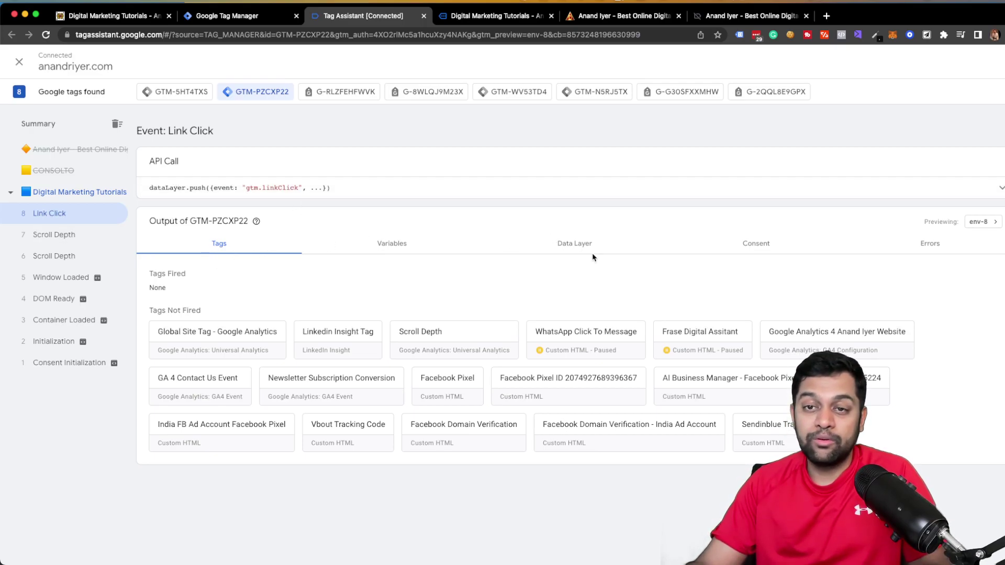
{"action": "left_click", "coordinate": [394, 249]}
{"action": "scroll", "coordinate": [494, 313], "scroll_direction": "down", "scroll_amount": 5}
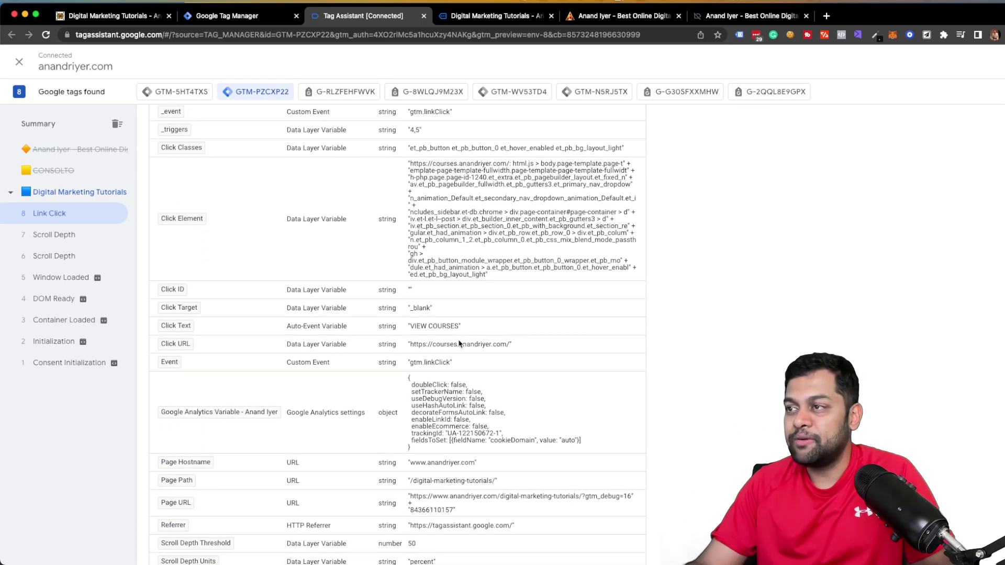
{"action": "scroll", "coordinate": [459, 344], "scroll_direction": "up", "scroll_amount": 1}
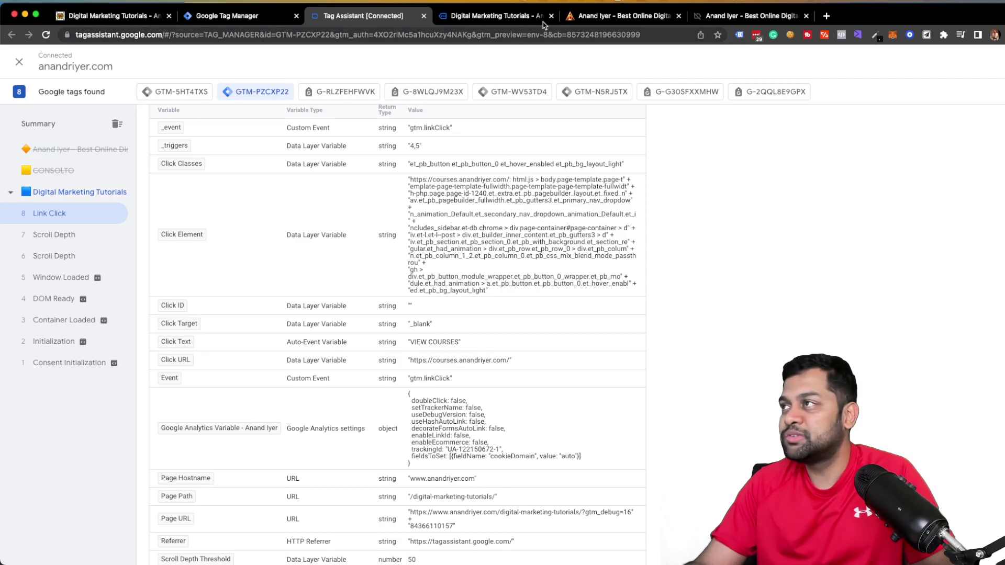
{"action": "left_click", "coordinate": [732, 16]}
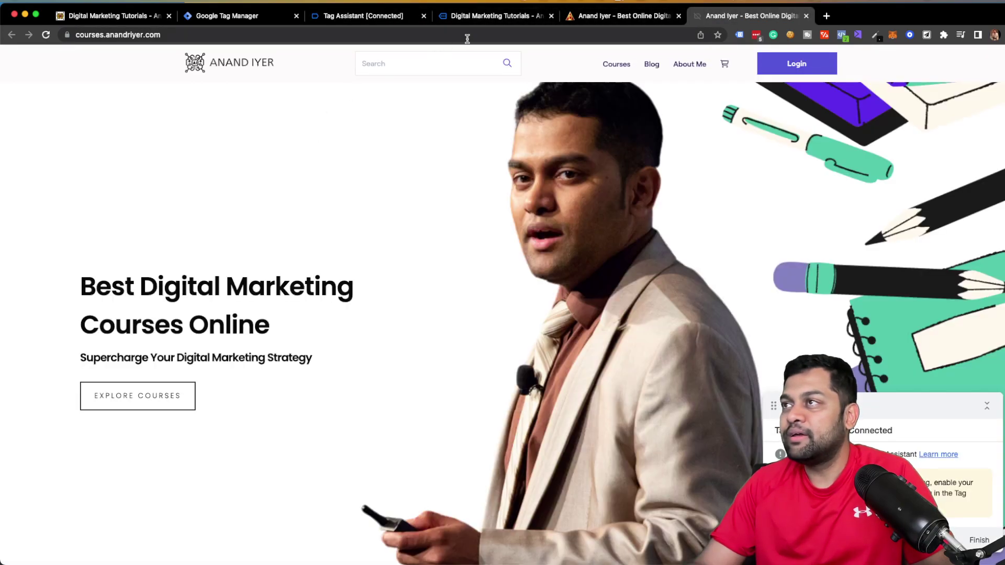
{"action": "left_click", "coordinate": [505, 17]}
{"action": "left_click", "coordinate": [573, 19]}
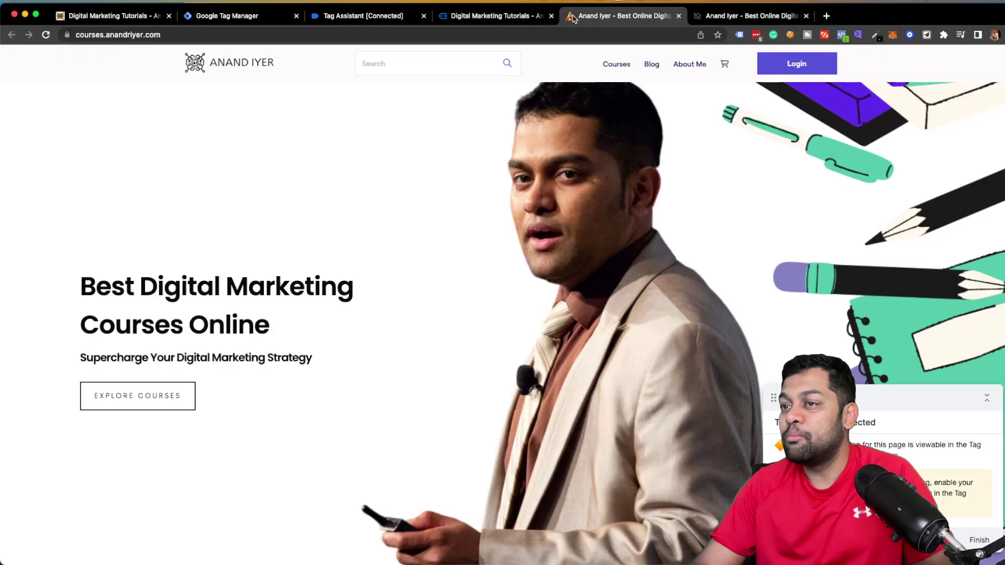
{"action": "left_click", "coordinate": [497, 16]}
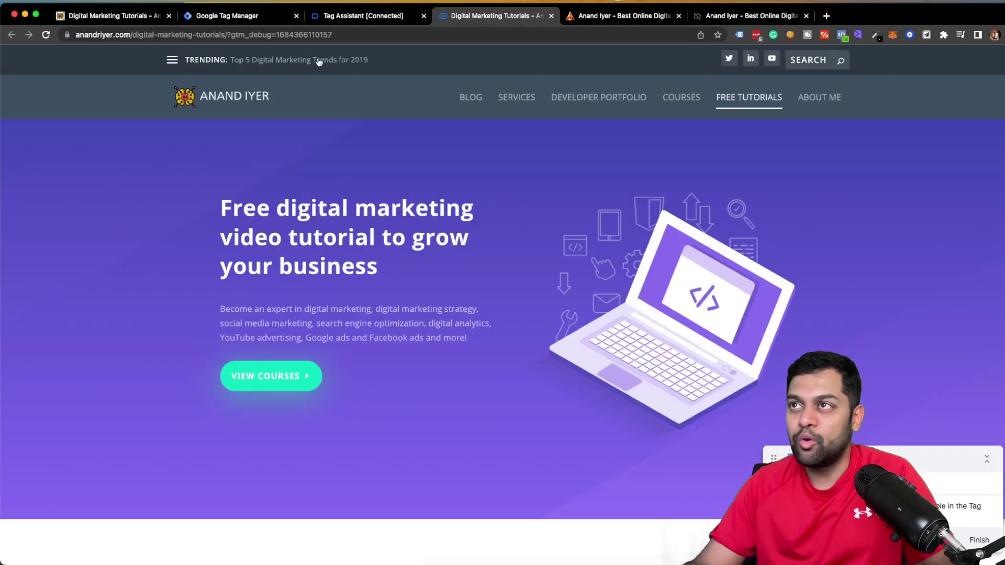
{"action": "left_click", "coordinate": [336, 19]}
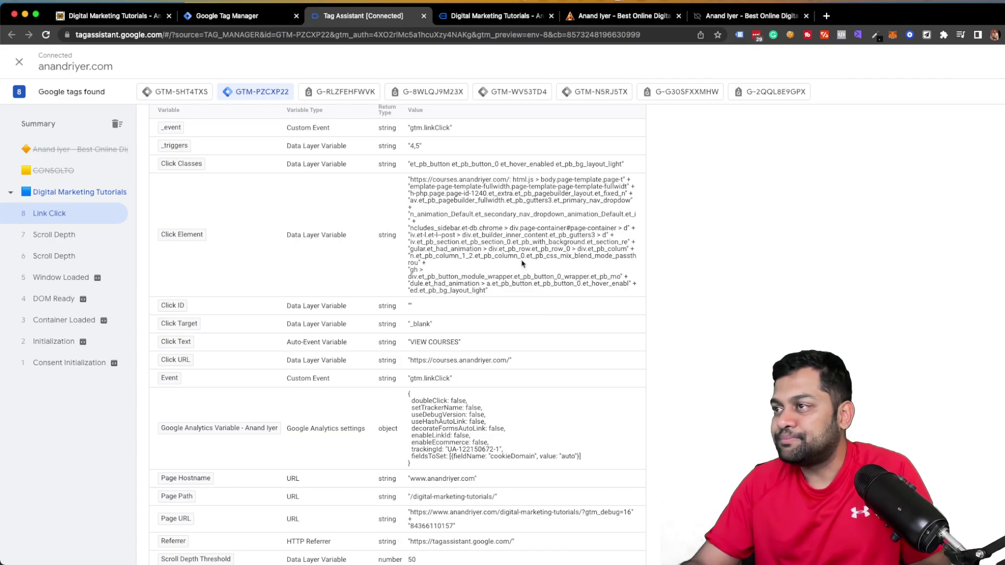
Confirm the Click Text value is VIEW COURSES and open Tag Manager's Triggers list.
{"action": "scroll", "coordinate": [522, 263], "scroll_direction": "up", "scroll_amount": 3}
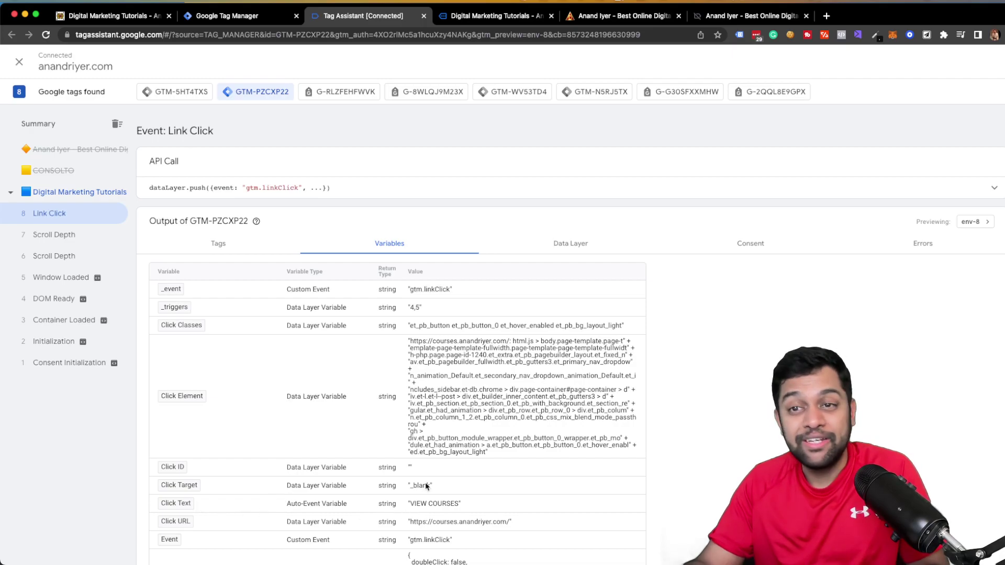
{"action": "scroll", "coordinate": [415, 299], "scroll_direction": "down", "scroll_amount": 1}
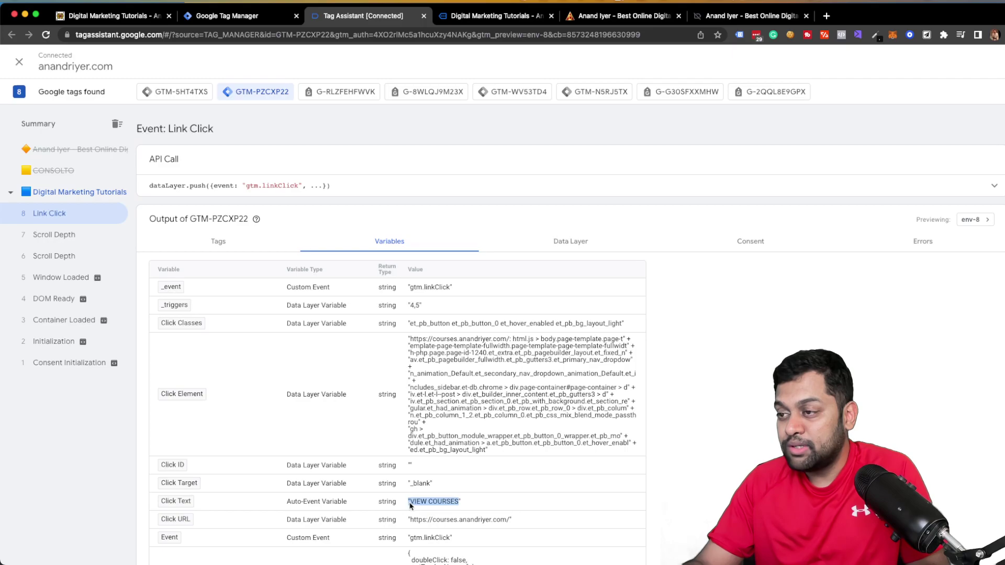
{"action": "left_click_drag", "start_coordinate": [410, 505], "coordinate": [412, 506]}
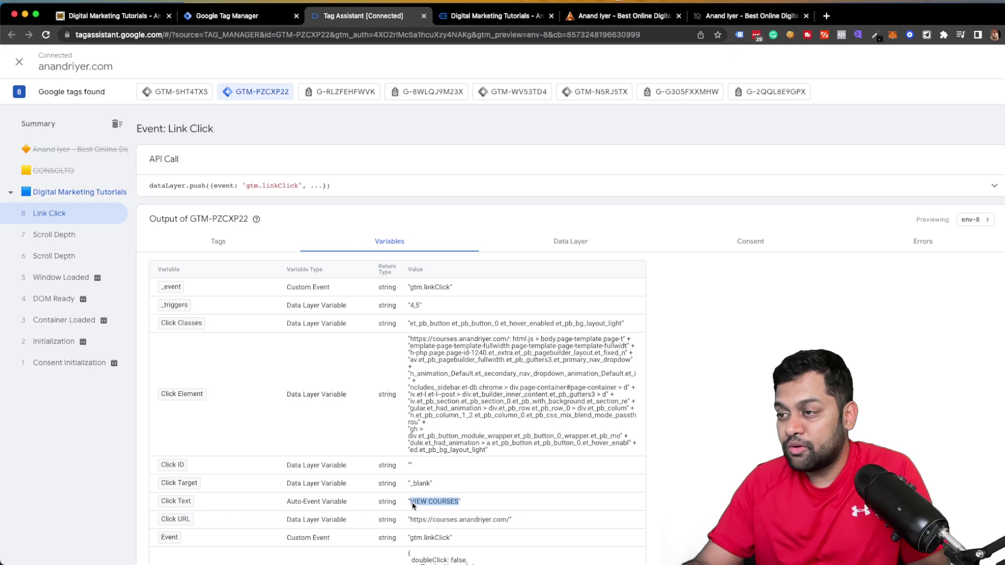
{"action": "left_click", "coordinate": [241, 20]}
{"action": "left_click", "coordinate": [55, 252]}
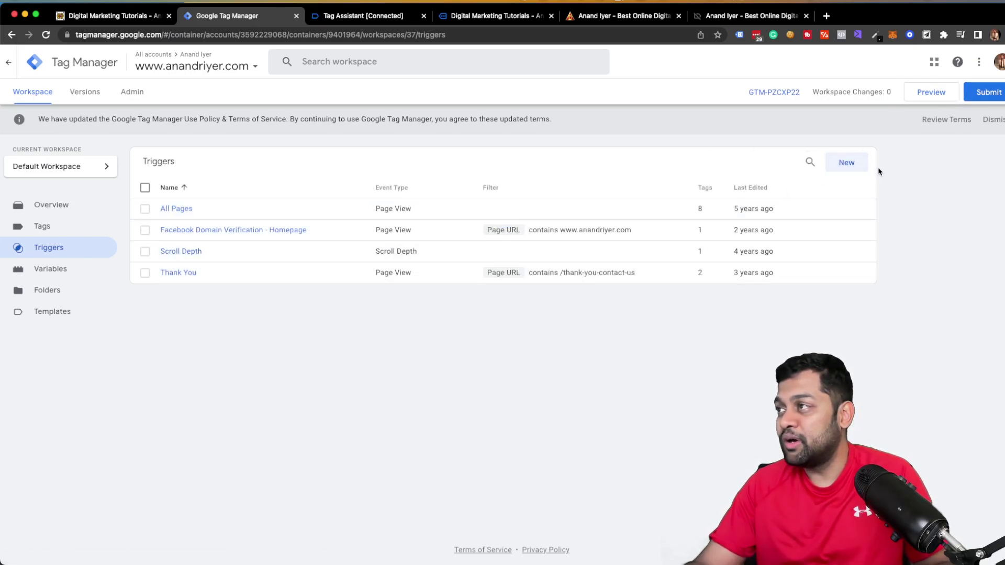
Create a Click - All Elements trigger named 'View Courses Button Click'.
{"action": "left_click", "coordinate": [851, 166]}
{"action": "triple_click", "coordinate": [335, 58]}
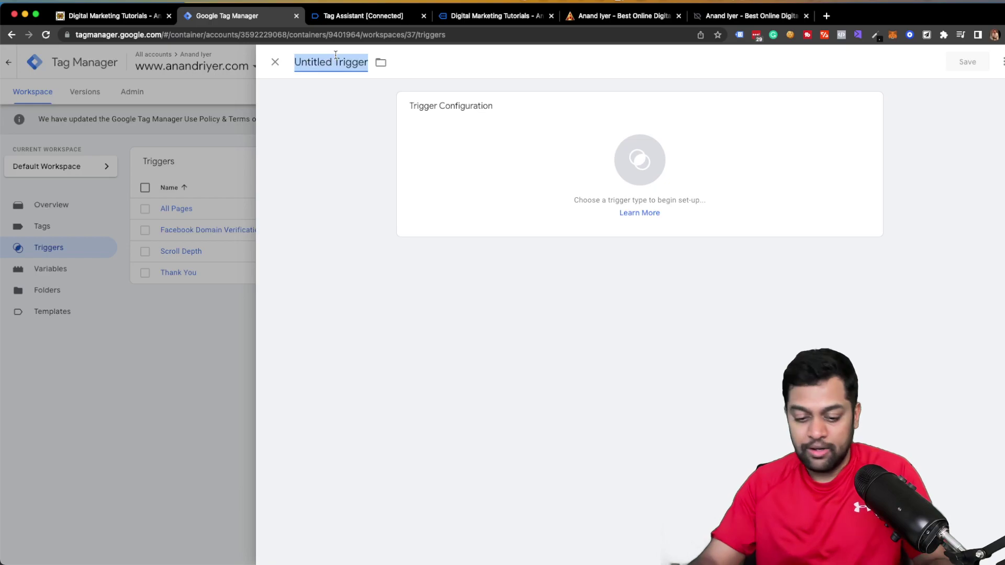
{"action": "type", "text": "View Cou"}
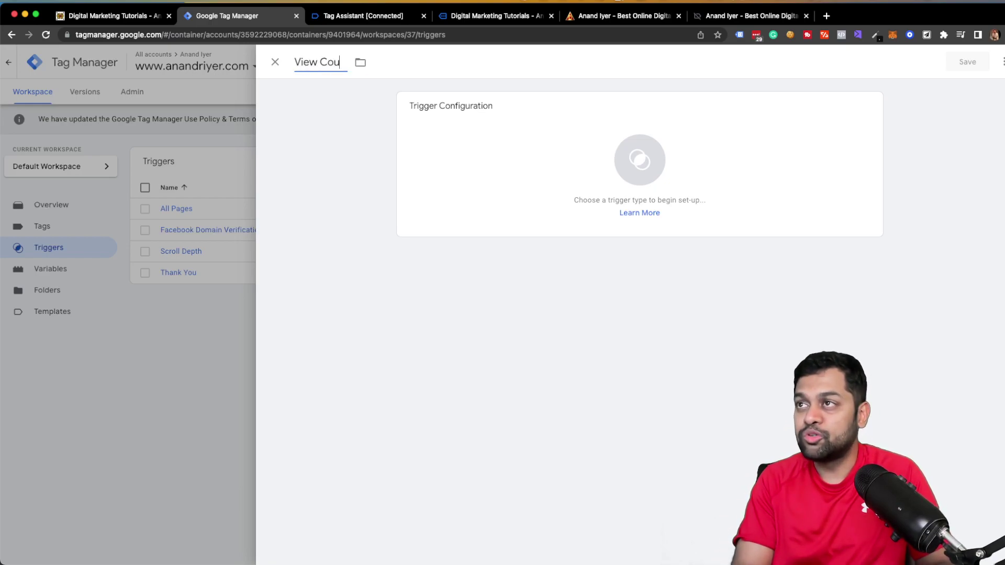
{"action": "type", "text": "rses Button"}
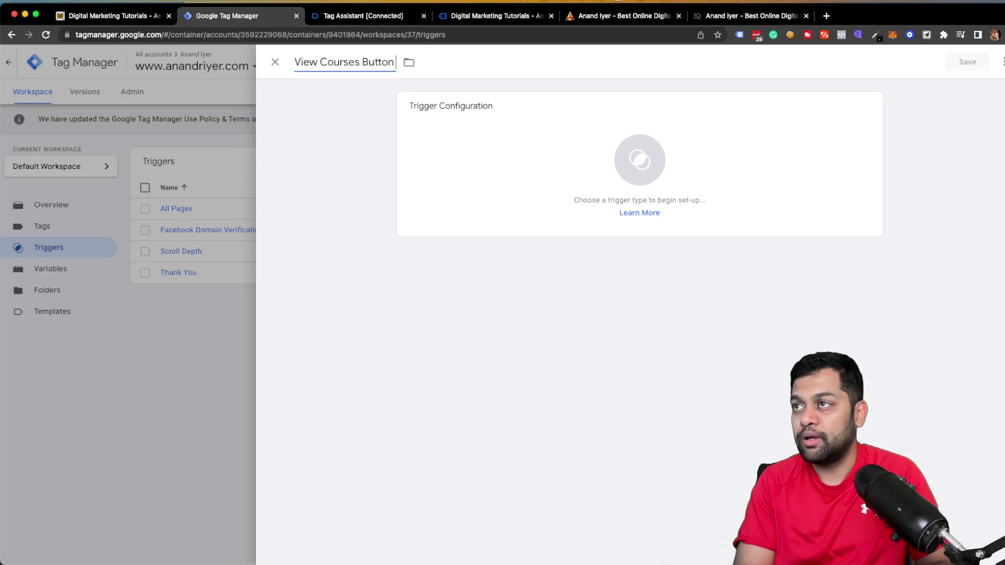
{"action": "type", "text": " Click"}
{"action": "left_click", "coordinate": [677, 148]}
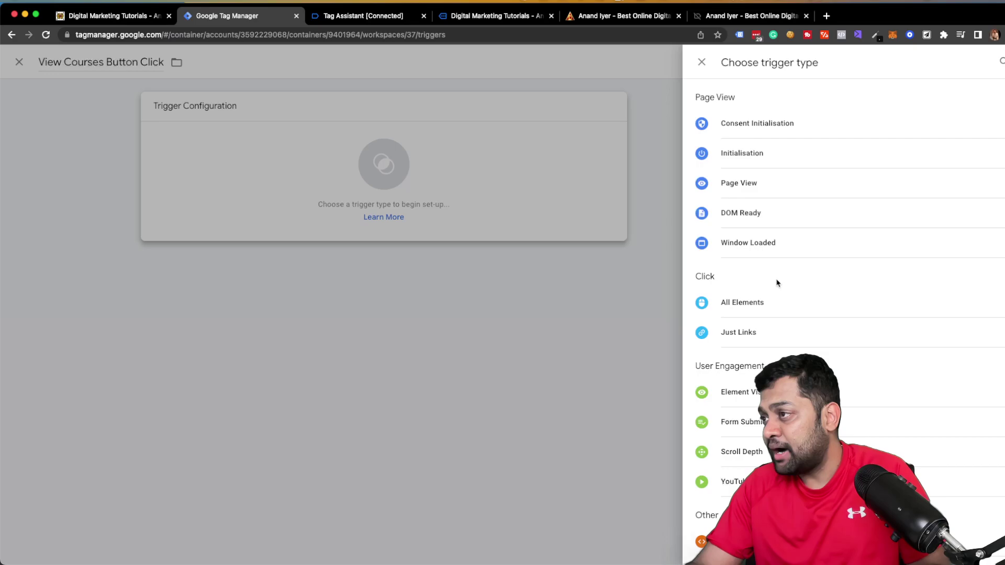
{"action": "left_click", "coordinate": [774, 302]}
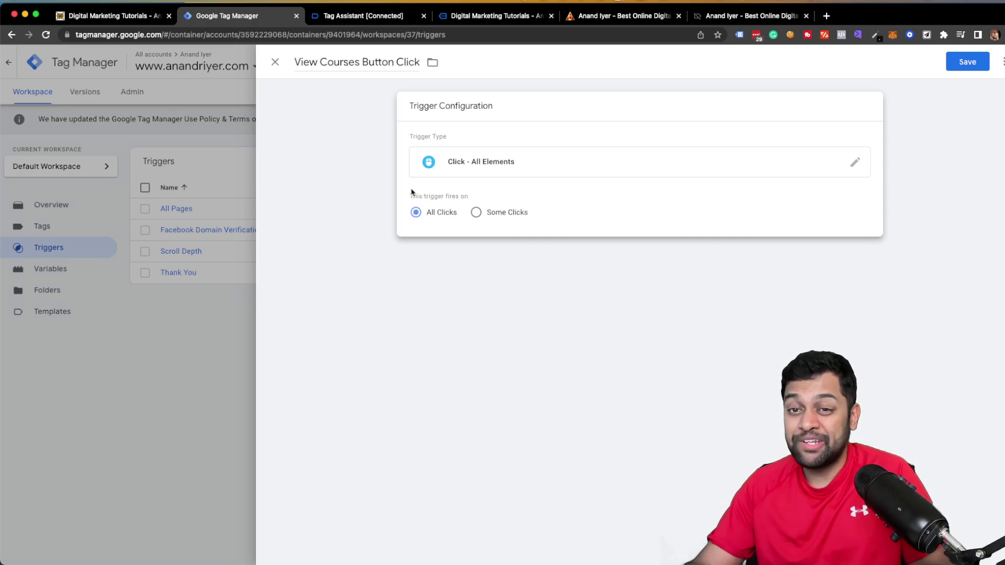
Limit the trigger to Some Clicks where Click Text contains VIEW COURSES, and save it.
{"action": "left_click", "coordinate": [477, 216]}
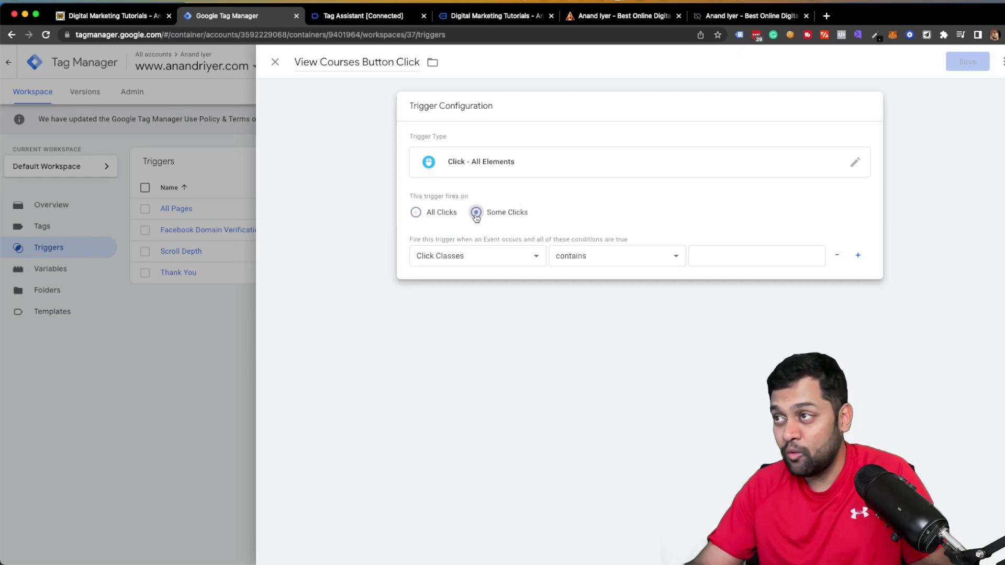
{"action": "left_click", "coordinate": [516, 259]}
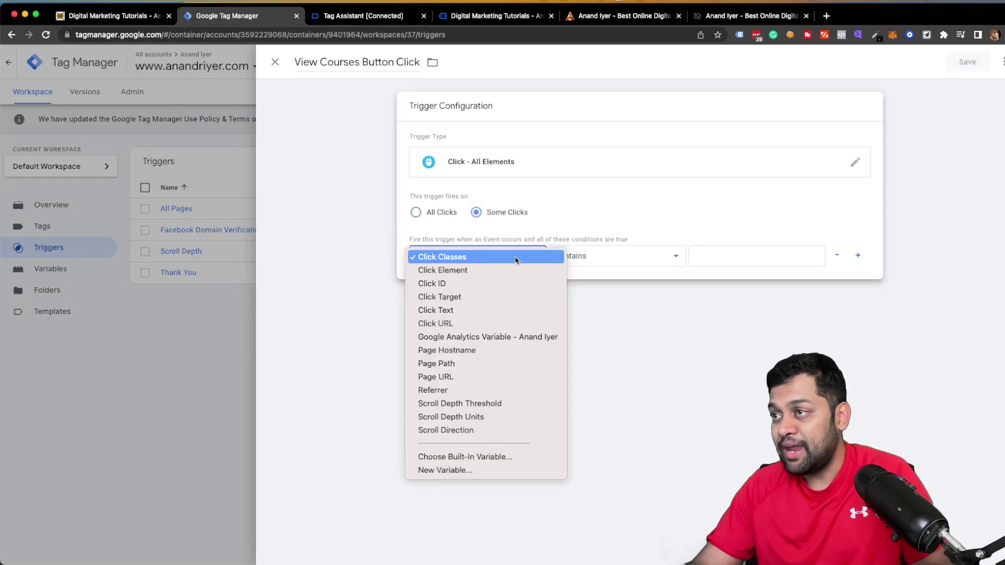
{"action": "left_click", "coordinate": [494, 310]}
{"action": "left_click", "coordinate": [762, 253]}
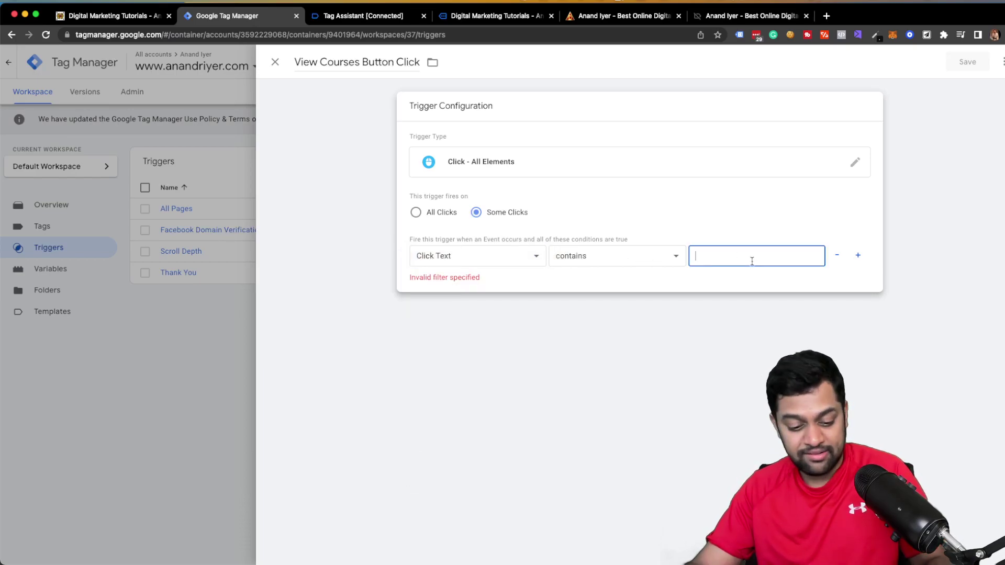
{"action": "type", "text": "VIEW COURSES"}
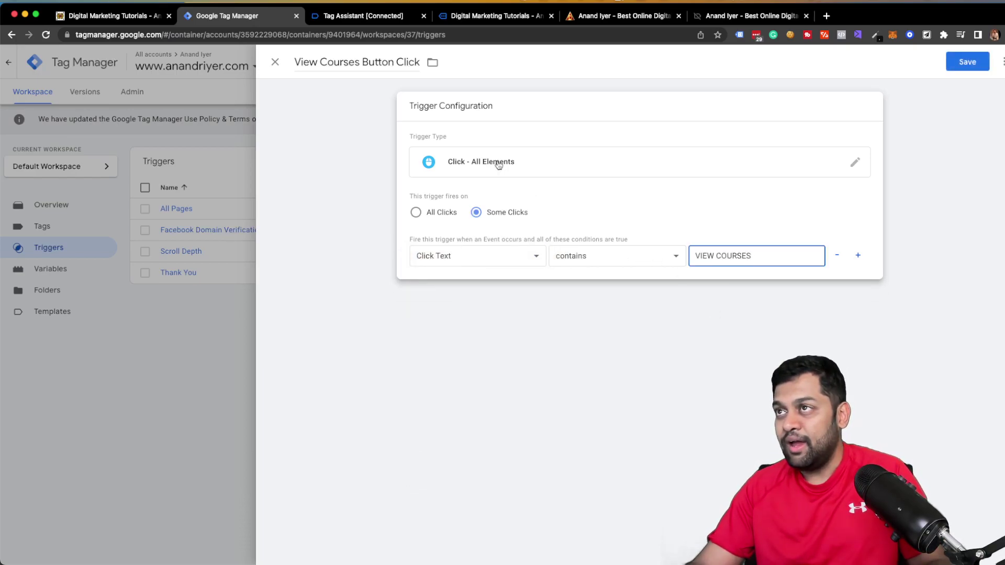
{"action": "left_click", "coordinate": [360, 17]}
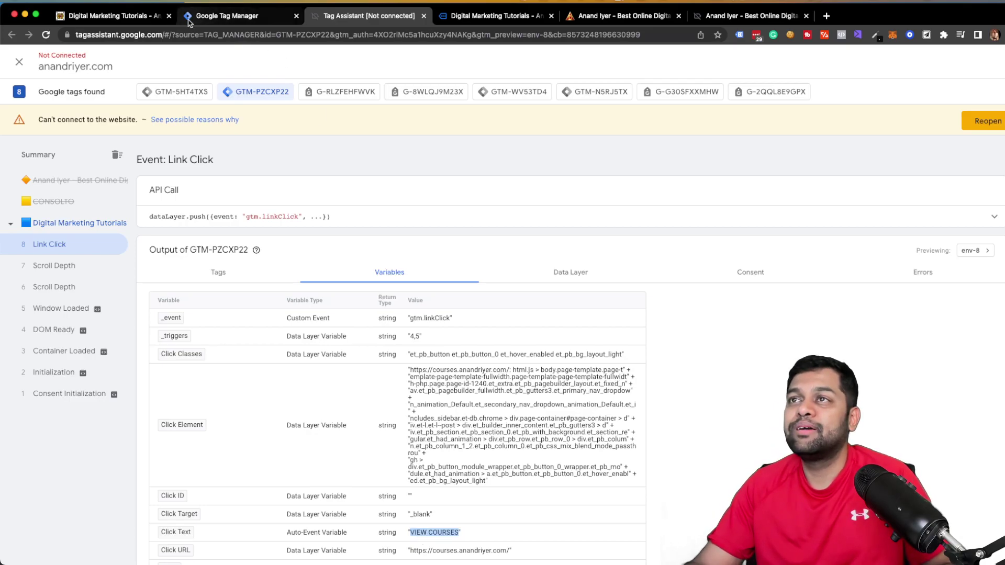
{"action": "left_click", "coordinate": [231, 16]}
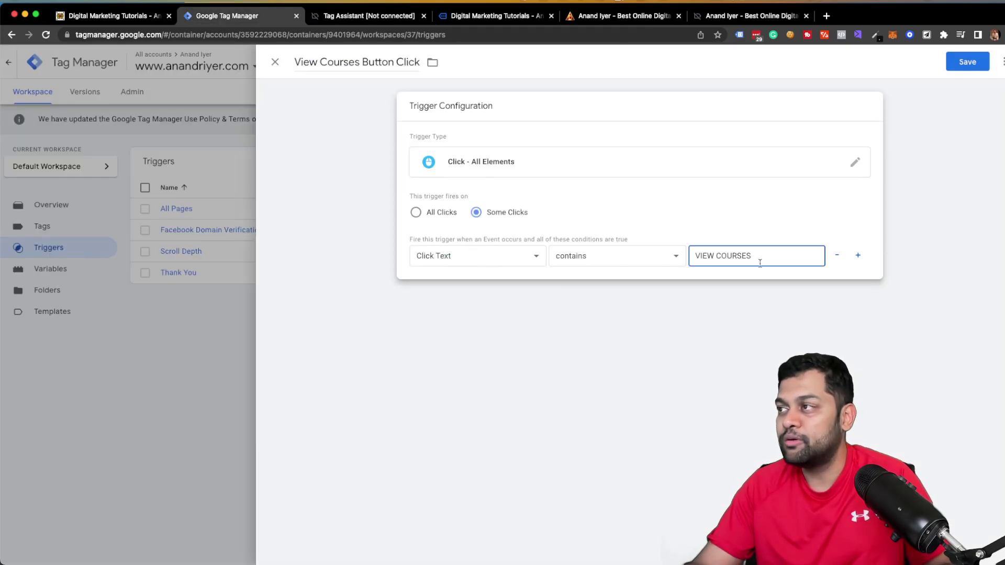
{"action": "left_click", "coordinate": [966, 61]}
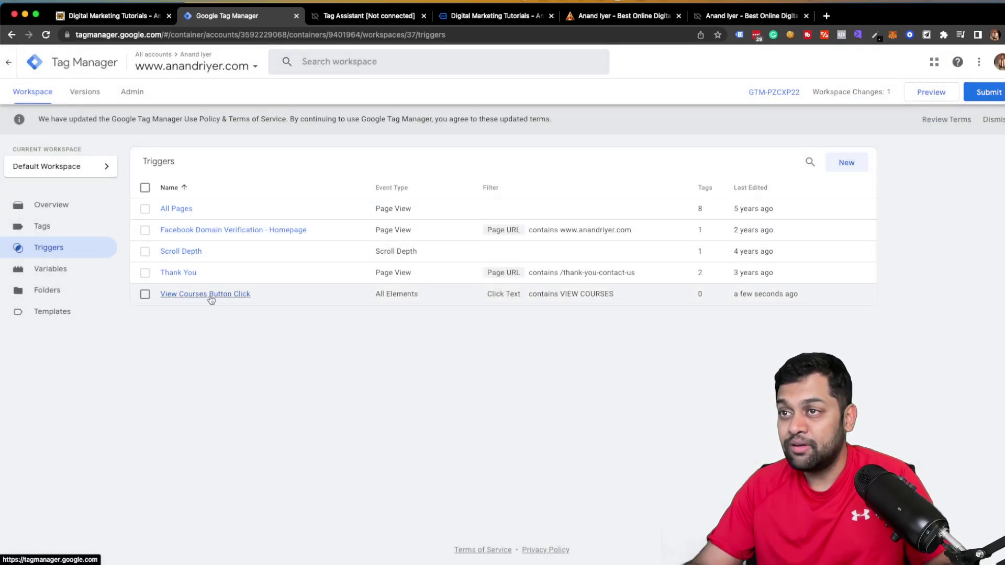
Create a new tag and name it 'View Courses Button Click GA4 Tag'.
{"action": "left_click", "coordinate": [68, 229]}
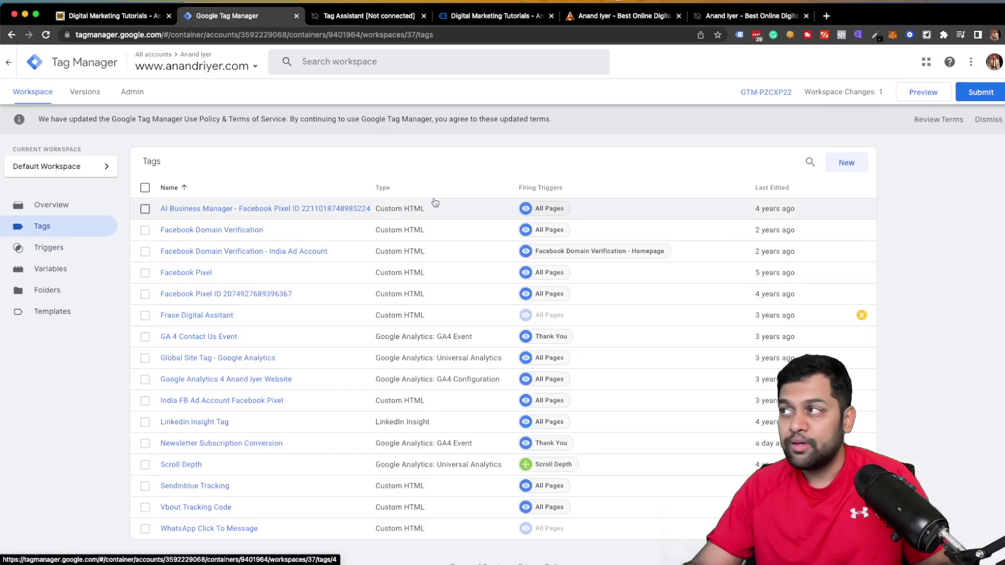
{"action": "left_click", "coordinate": [844, 162]}
{"action": "left_click", "coordinate": [314, 66]}
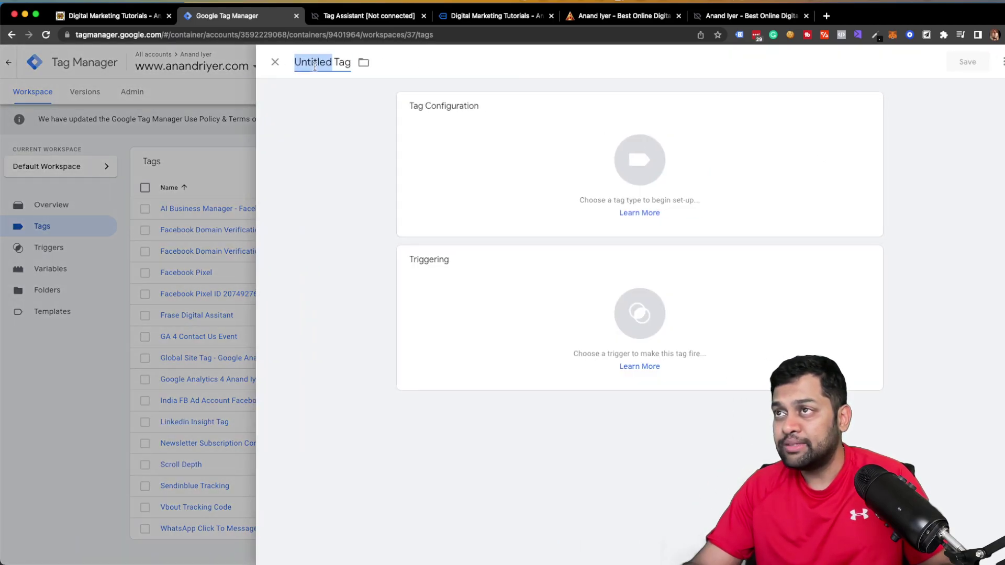
{"action": "key", "text": "BackSpace"}
{"action": "type", "text": "View"}
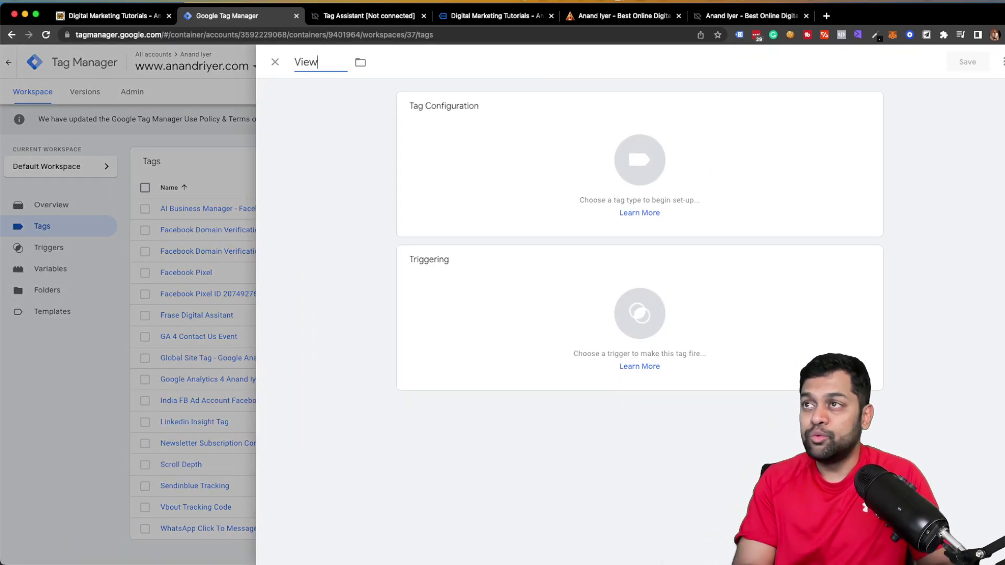
{"action": "type", "text": " Courses But"}
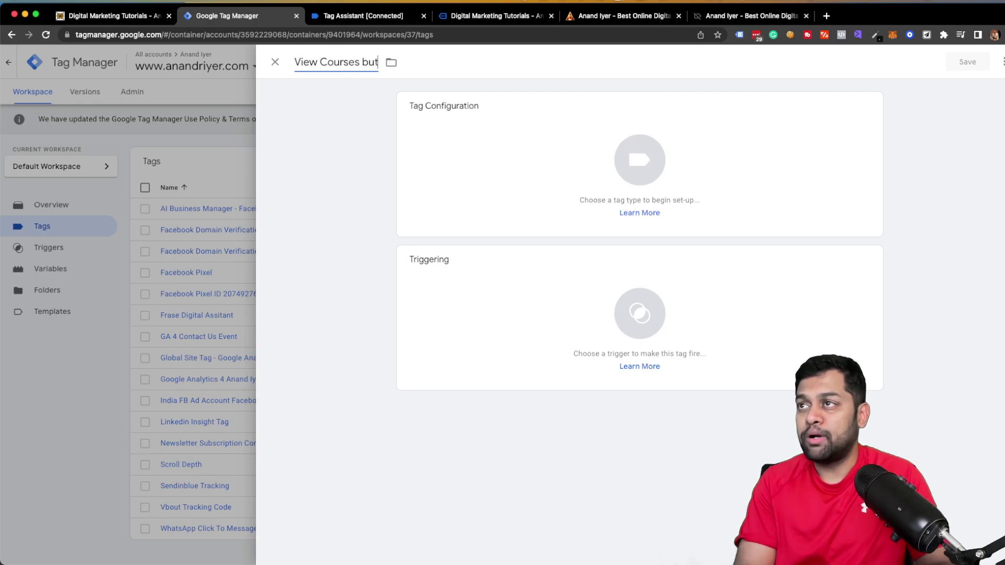
{"action": "key", "text": "BackSpace"}
{"action": "key", "text": "BackSpace"}
{"action": "key", "text": "BackSpace"}
{"action": "key", "text": "BackSpace"}
{"action": "type", "text": "Button Cl"}
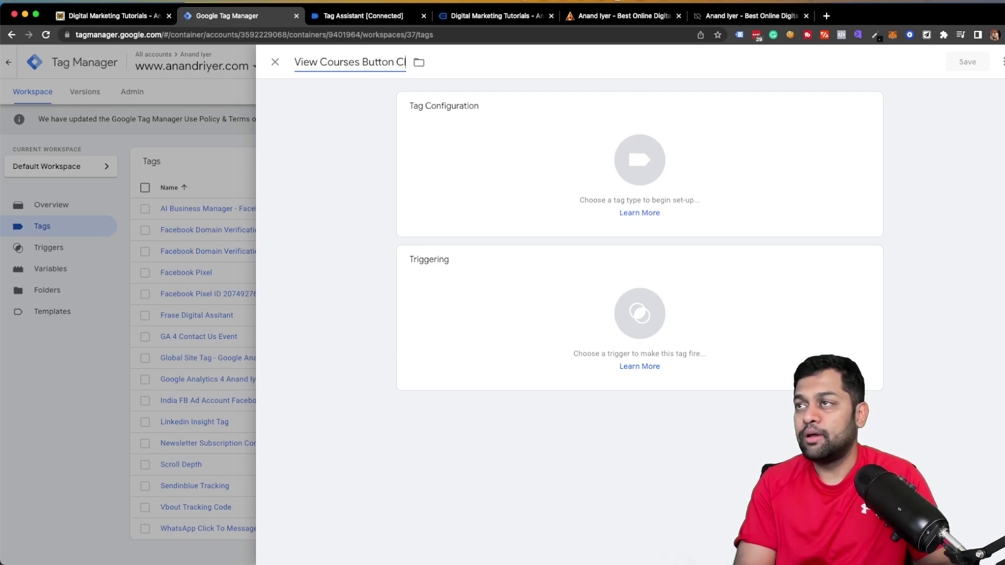
{"action": "type", "text": "ick GA4 Tag"}
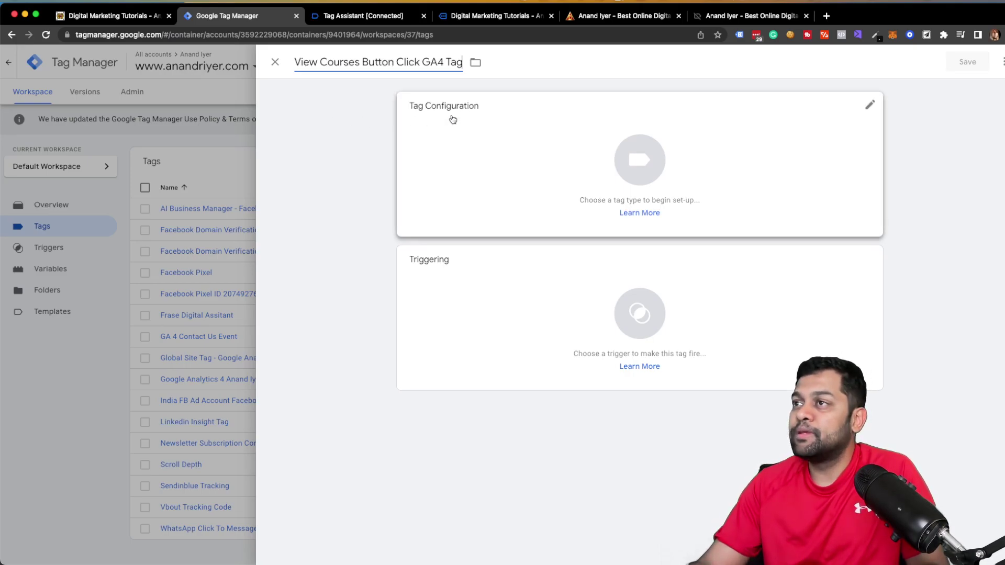
Make it a GA4 Event tag using the site's GA4 configuration, with event name viewcourses_buttonclick.
{"action": "left_click", "coordinate": [720, 172]}
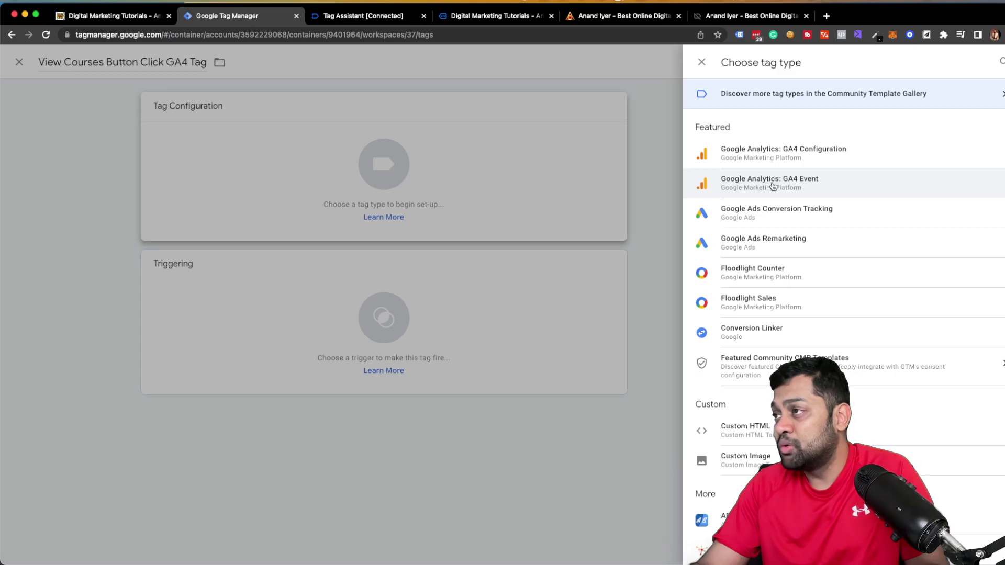
{"action": "left_click", "coordinate": [818, 187]}
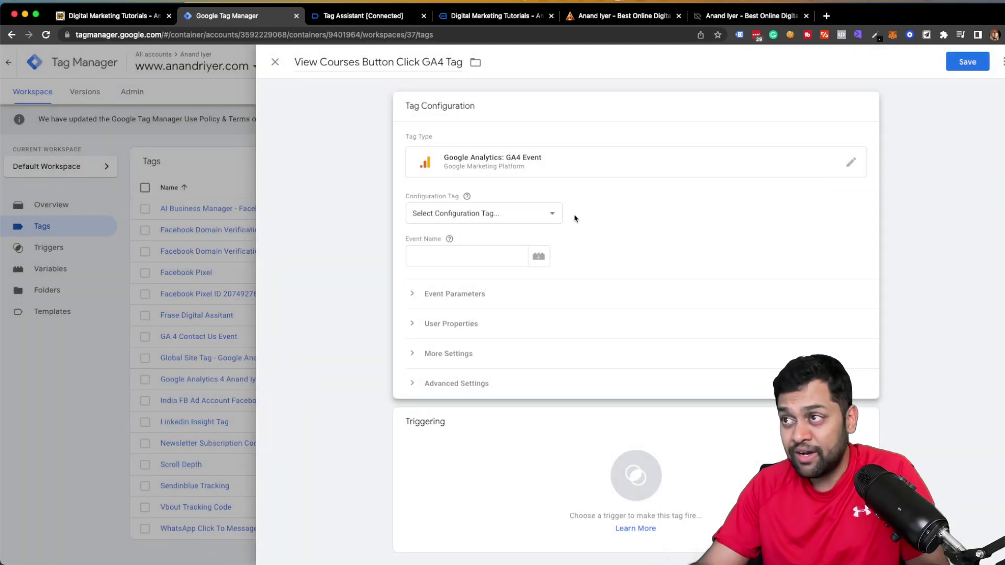
{"action": "left_click", "coordinate": [545, 215]}
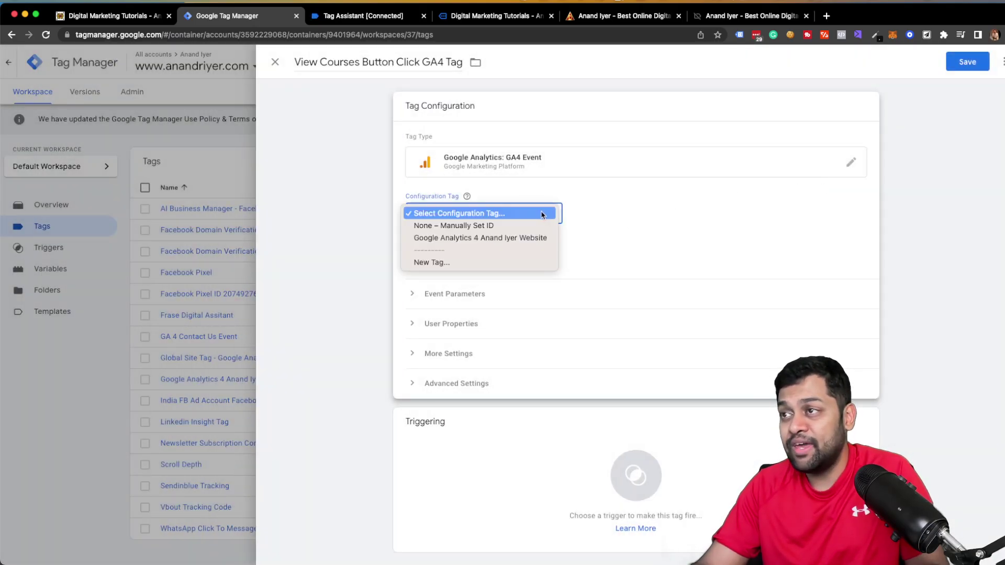
{"action": "left_click", "coordinate": [495, 242]}
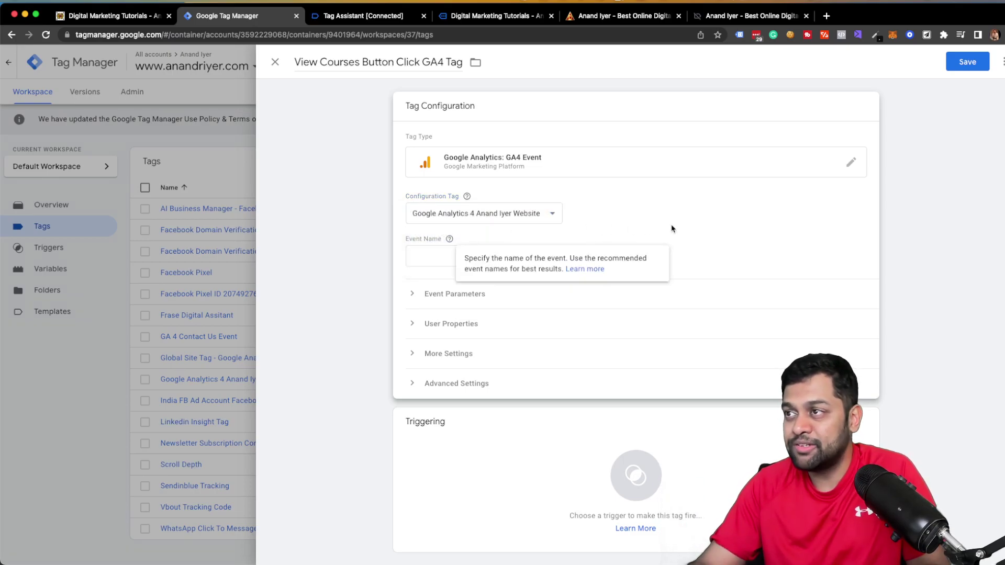
{"action": "left_click", "coordinate": [424, 256]}
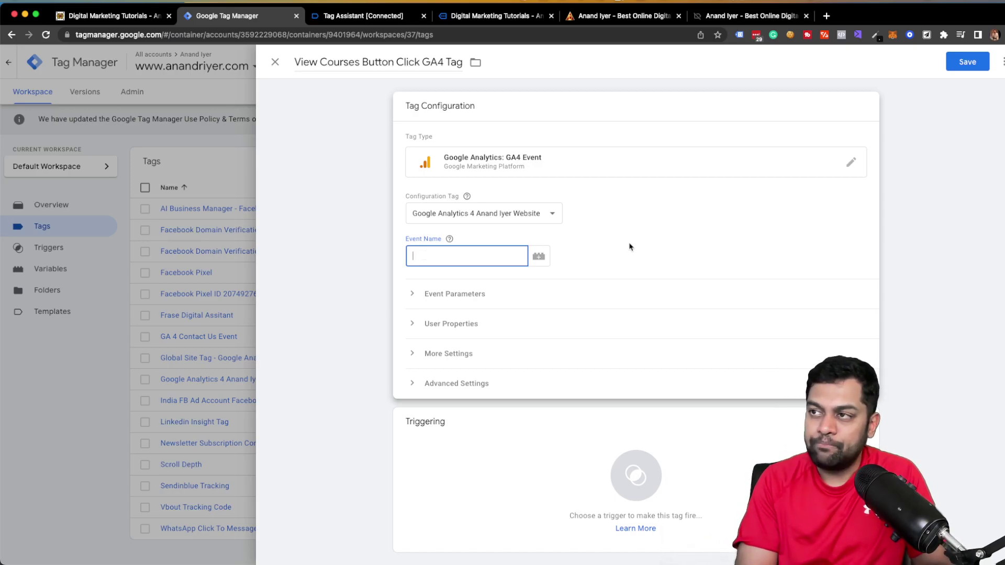
{"action": "type", "text": "viewcourses_buttonclic"}
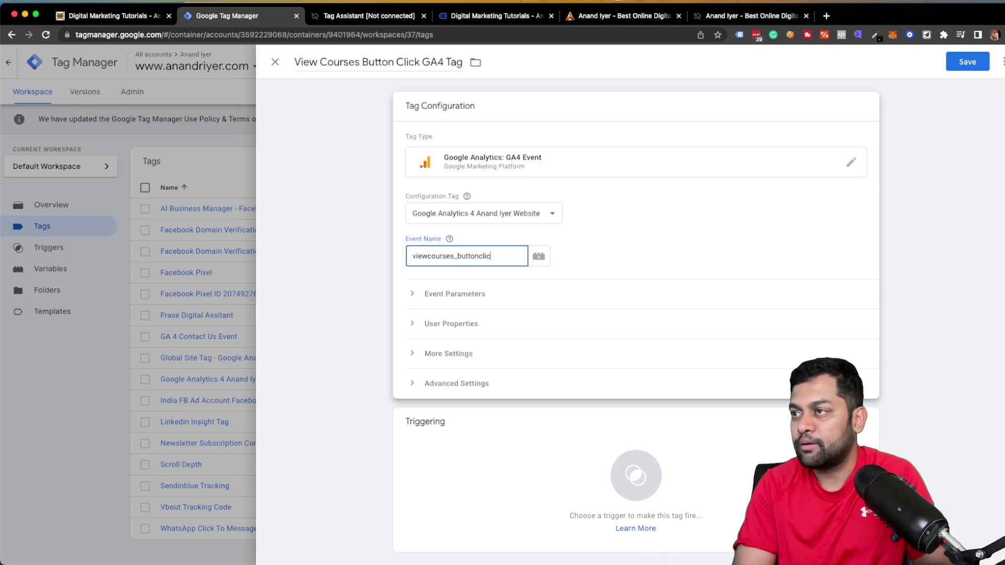
{"action": "type", "text": "k"}
{"action": "key", "text": "super+a"}
Add an event parameter row and edit its name field.
{"action": "left_click", "coordinate": [477, 300]}
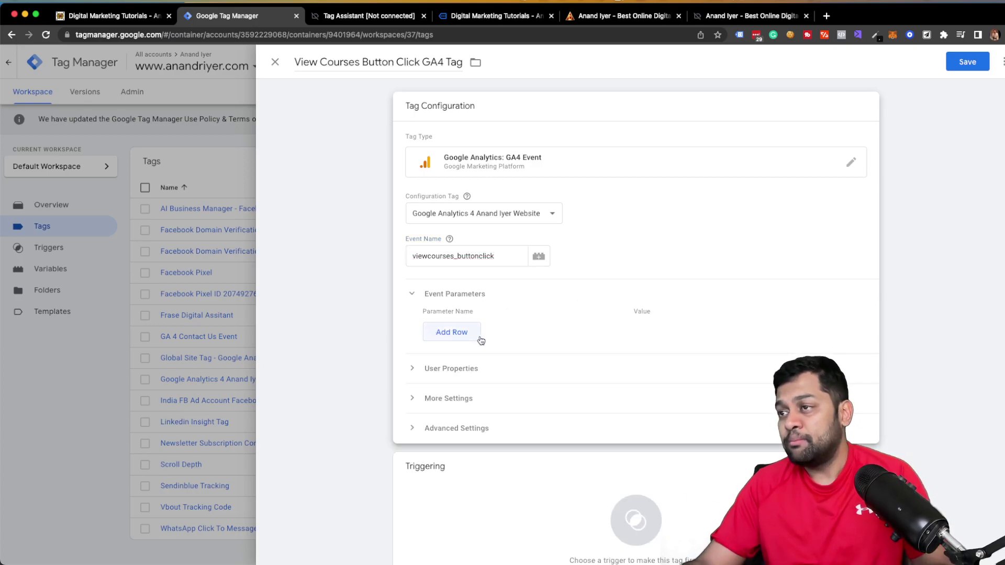
{"action": "left_click", "coordinate": [452, 334]}
{"action": "left_click", "coordinate": [455, 330]}
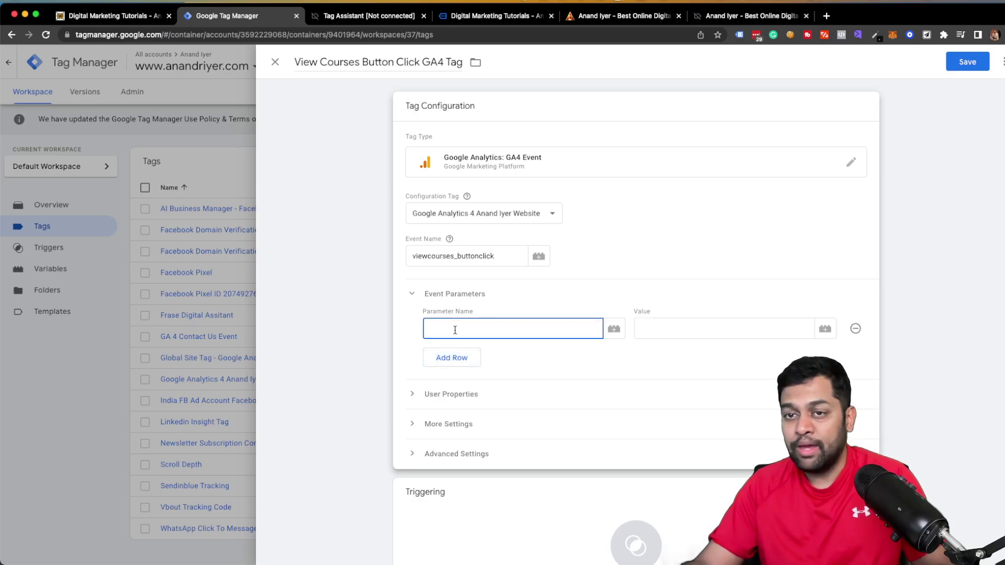
{"action": "key", "text": "super+Tab"}
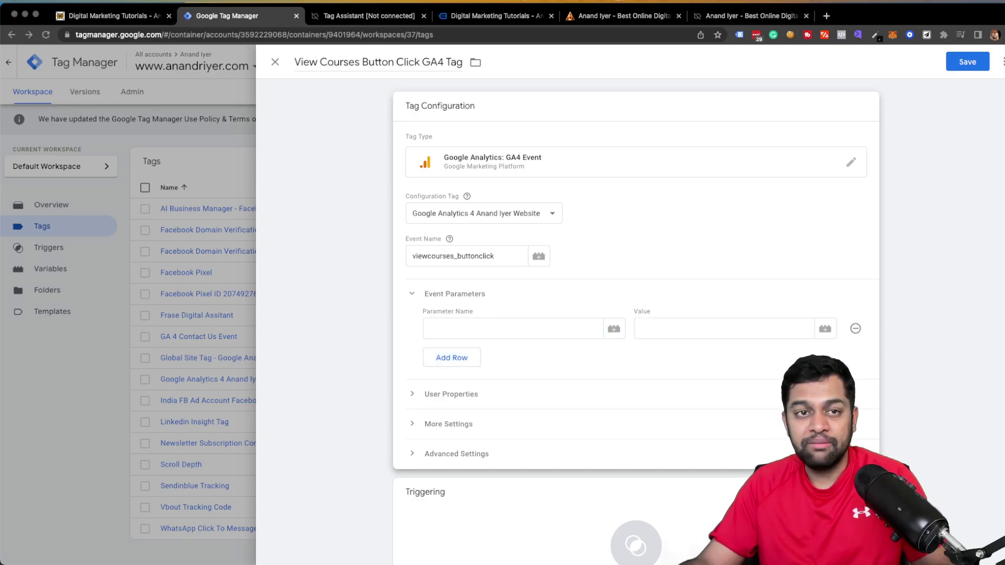
{"action": "left_click", "coordinate": [474, 334]}
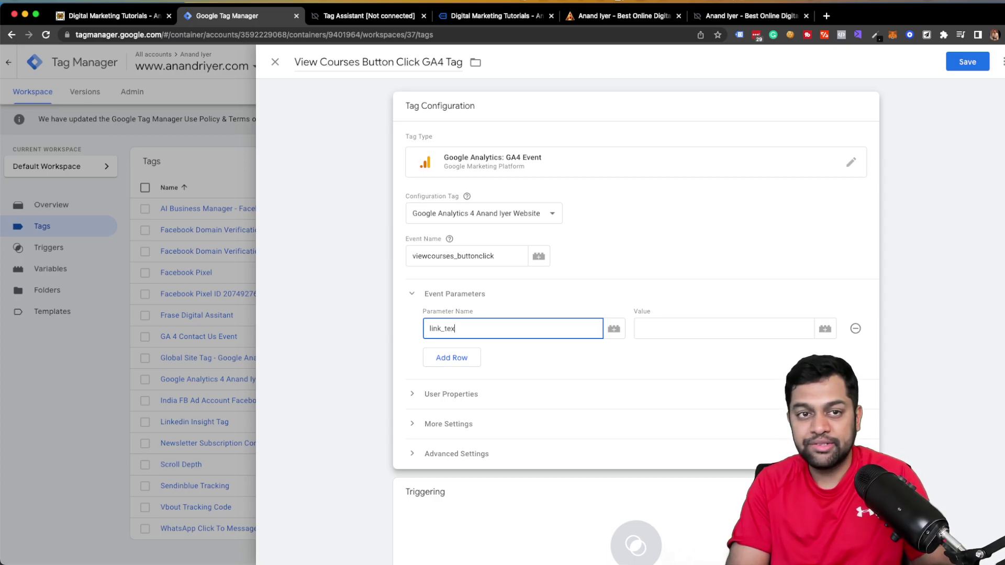
{"action": "scroll", "coordinate": [735, 326], "scroll_direction": "down", "scroll_amount": 1}
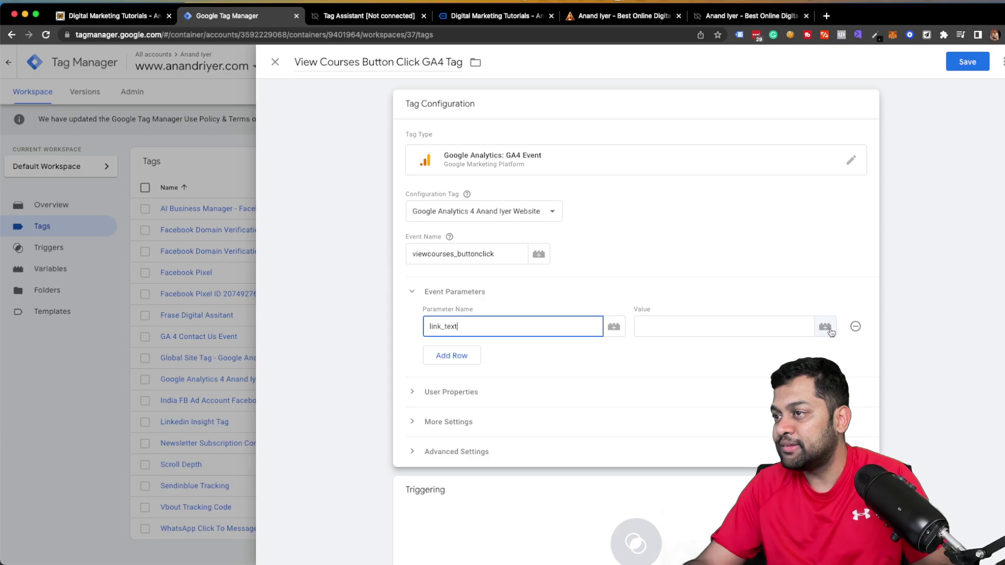
{"action": "double_click", "coordinate": [490, 330]}
{"action": "left_click", "coordinate": [550, 329]}
{"action": "key", "text": "BackSpace"}
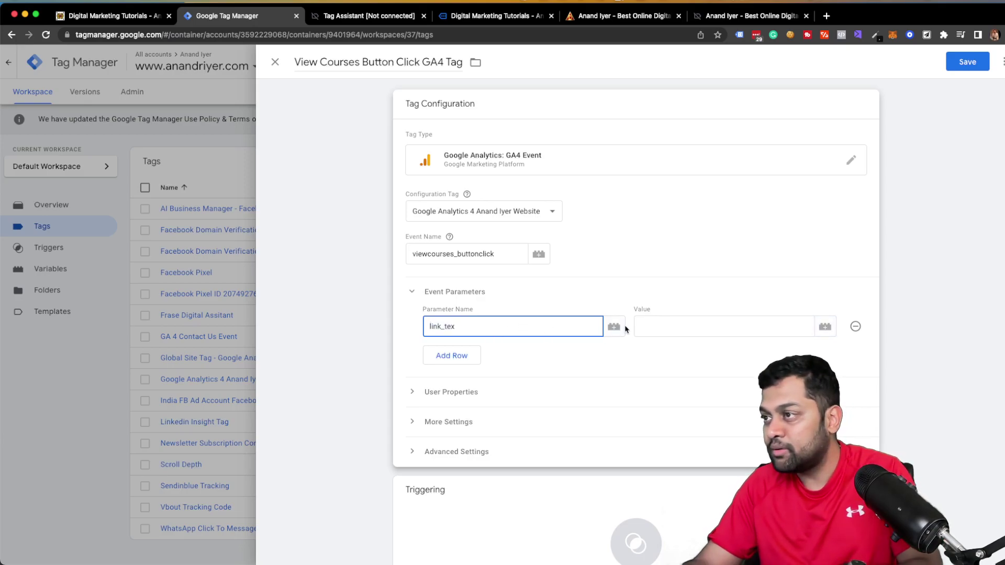
{"action": "left_click", "coordinate": [613, 326]}
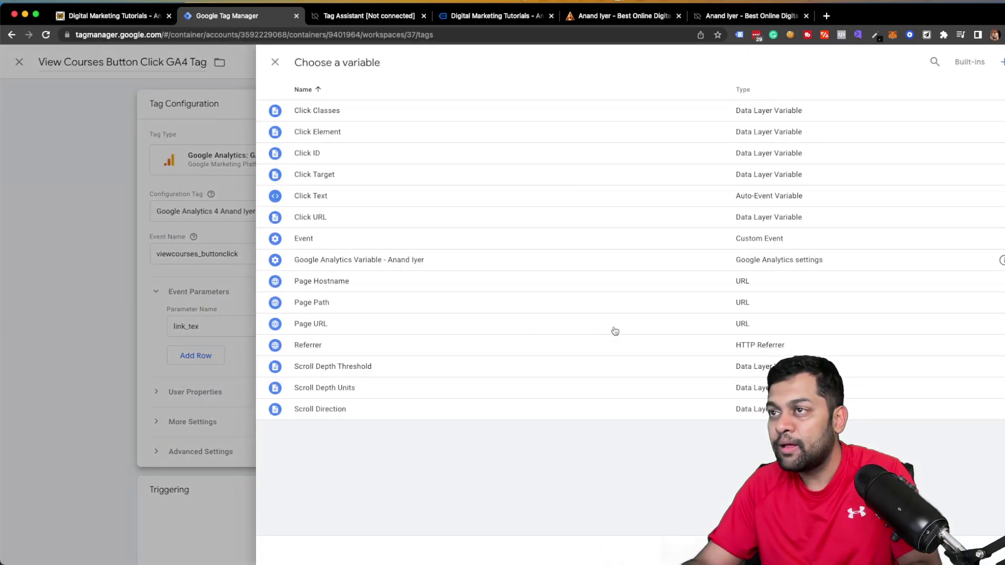
{"action": "left_click", "coordinate": [384, 201]}
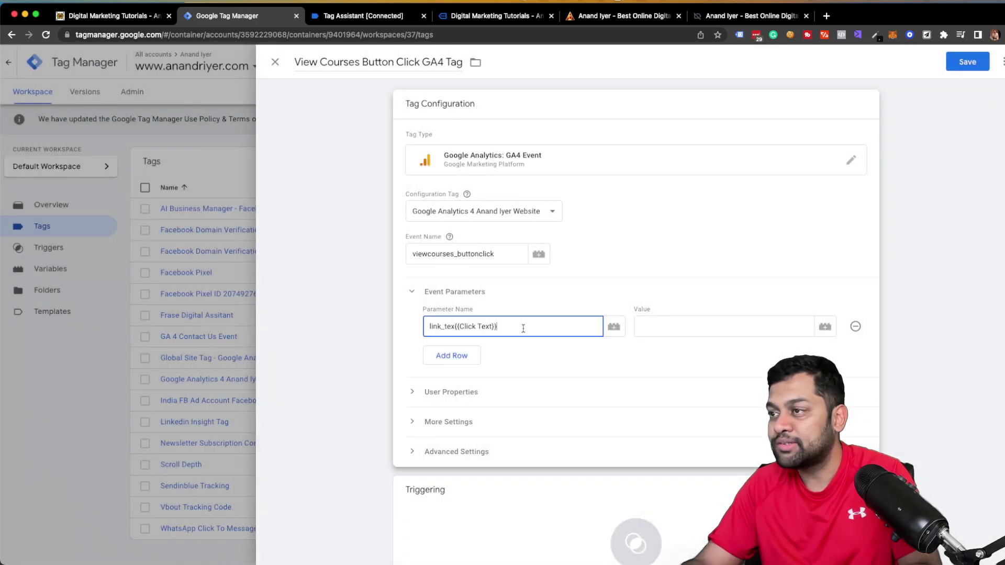
Set the event parameter name to Click_Text with value {{Click Text}}.
{"action": "key", "text": "super+a"}
{"action": "key", "text": "BackSpace"}
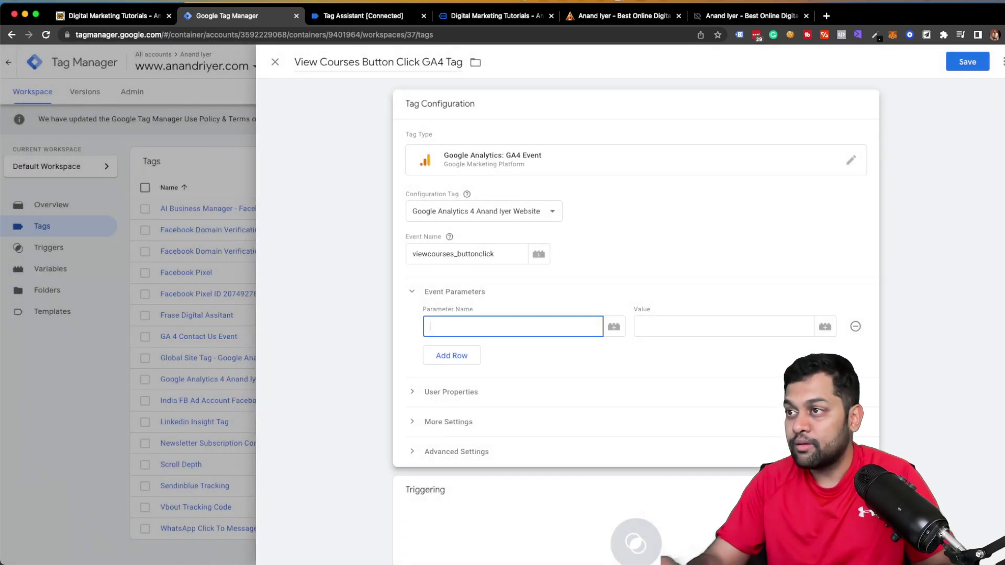
{"action": "left_click", "coordinate": [615, 327]}
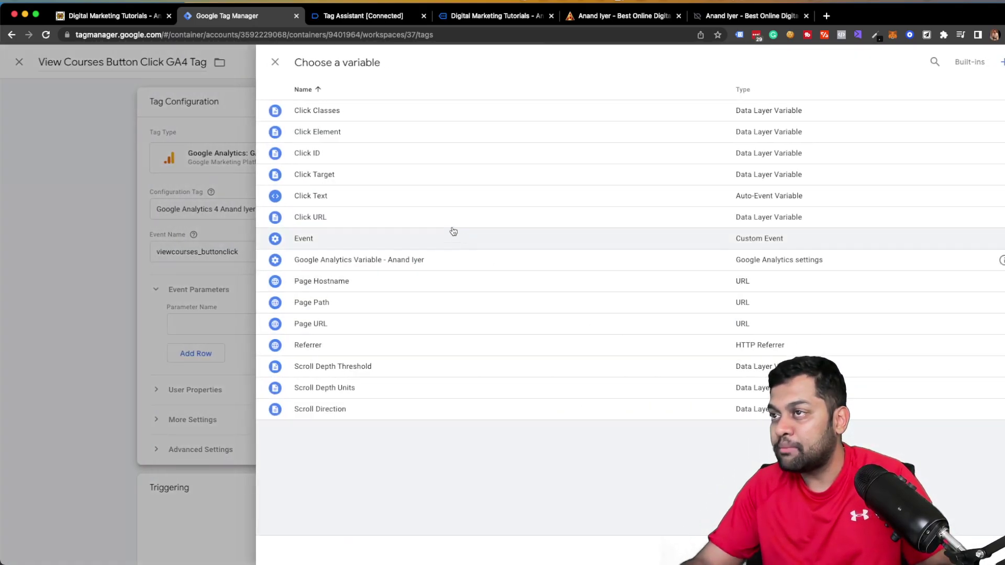
{"action": "left_click", "coordinate": [361, 198]}
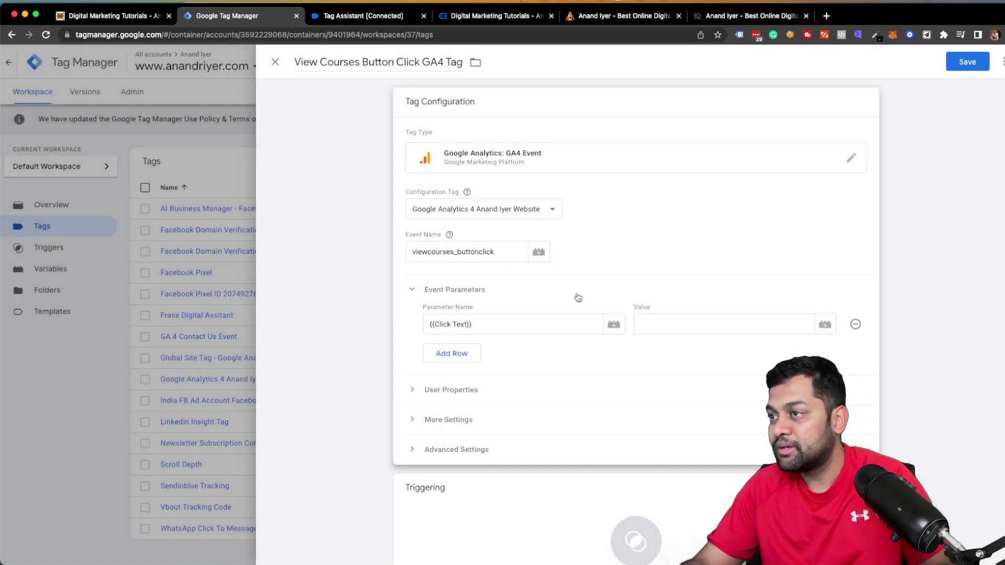
{"action": "left_click", "coordinate": [825, 326]}
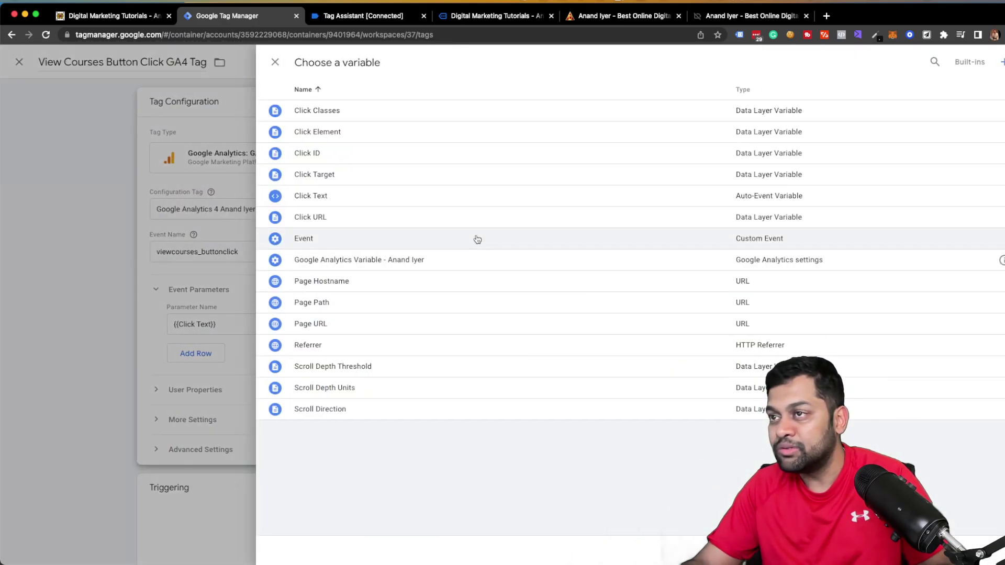
{"action": "left_click", "coordinate": [369, 196]}
{"action": "left_click", "coordinate": [478, 322]}
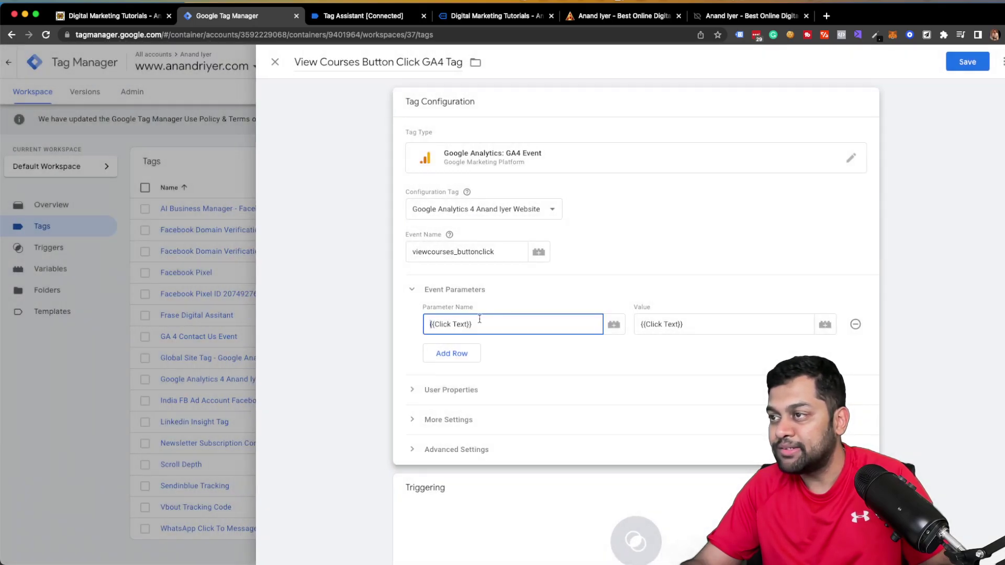
{"action": "key", "text": "super+a"}
{"action": "type", "text": "C"}
{"action": "key", "text": "BackSpace"}
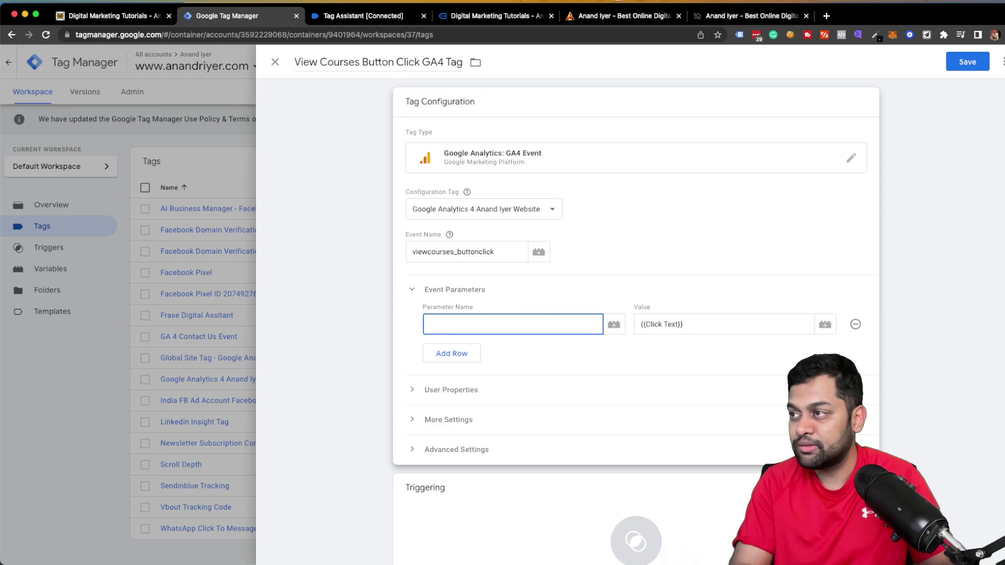
{"action": "type", "text": "Click_Text"}
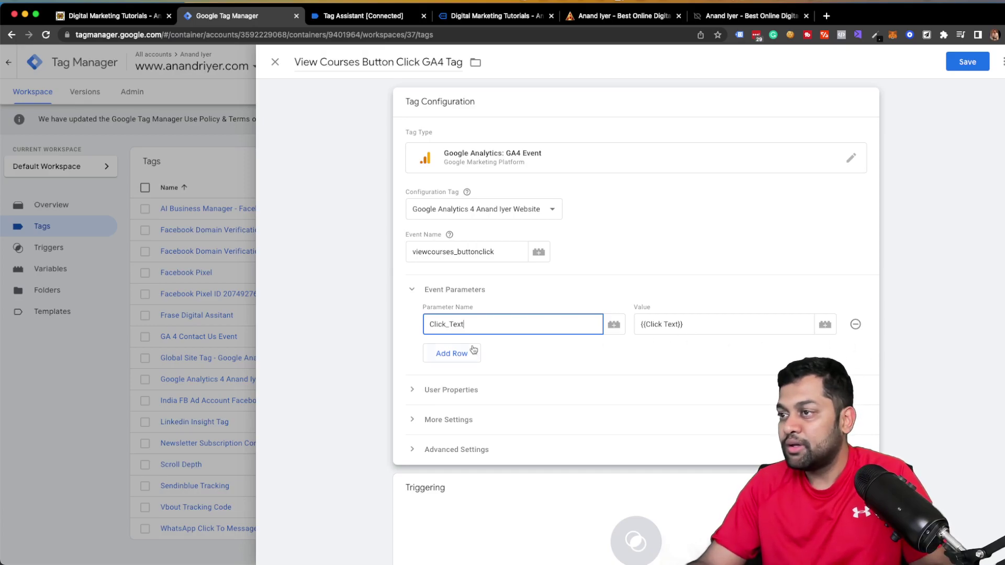
Review the tag's Advanced Settings firing options.
{"action": "scroll", "coordinate": [471, 348], "scroll_direction": "down", "scroll_amount": 2}
{"action": "left_click", "coordinate": [474, 379]}
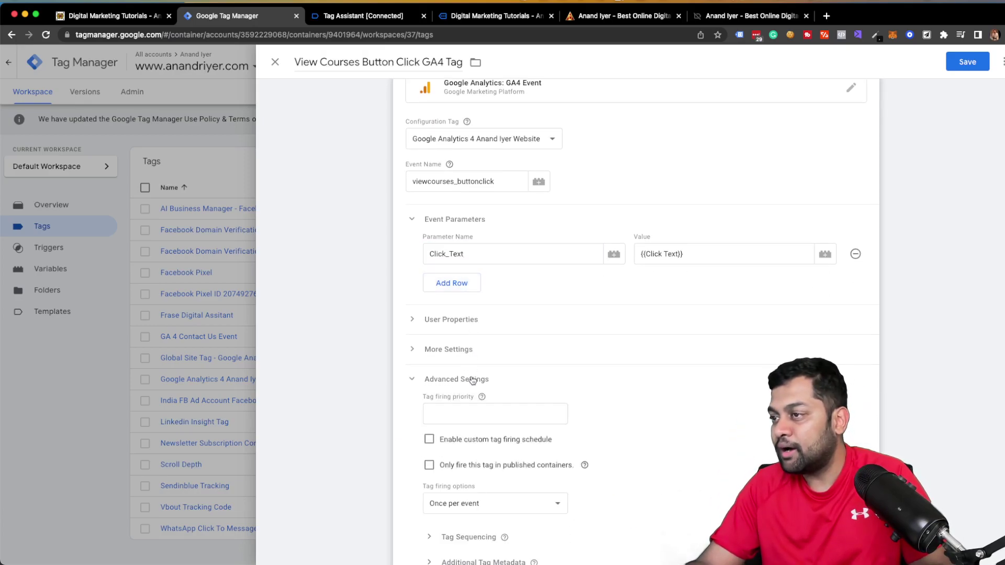
{"action": "scroll", "coordinate": [471, 382], "scroll_direction": "down", "scroll_amount": 3}
{"action": "left_click", "coordinate": [445, 282]}
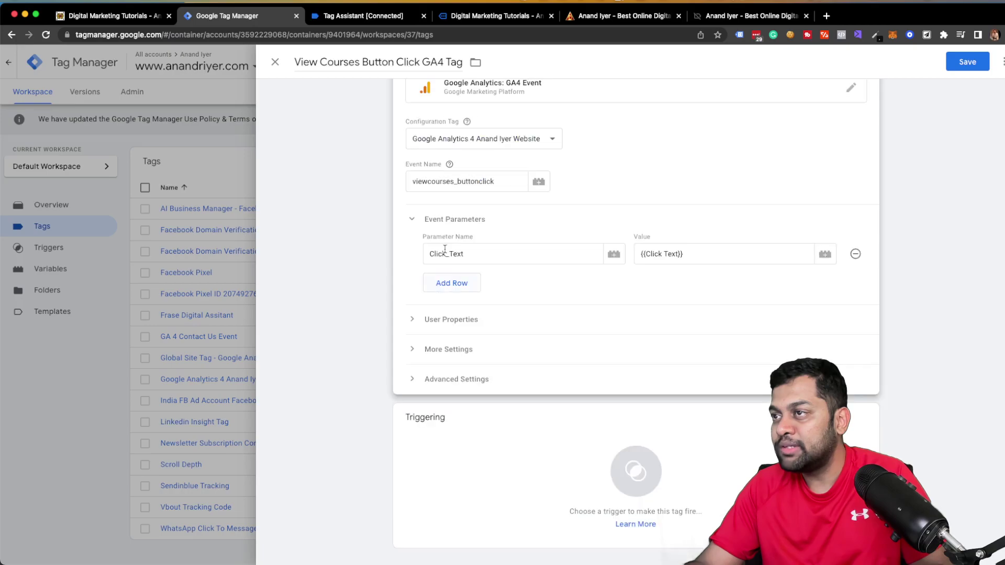
Attach the View Courses Button Click trigger to the GA4 tag and save it.
{"action": "left_click", "coordinate": [608, 472]}
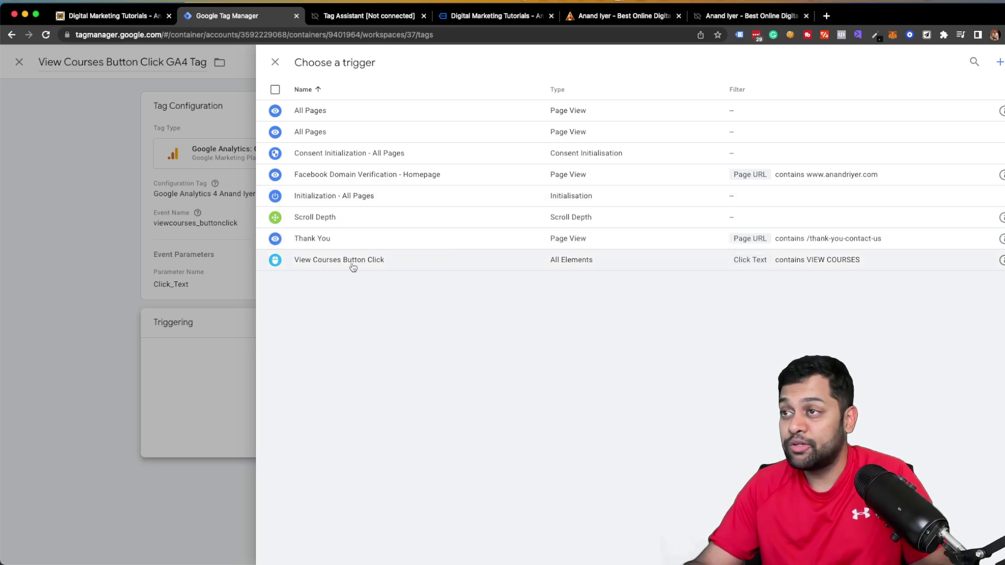
{"action": "left_click", "coordinate": [353, 260]}
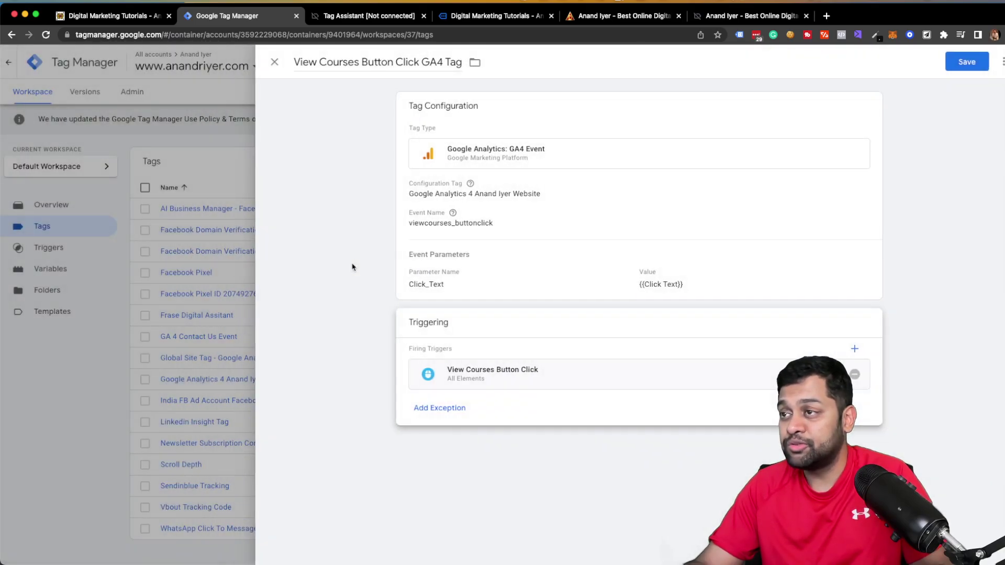
{"action": "left_click", "coordinate": [968, 62]}
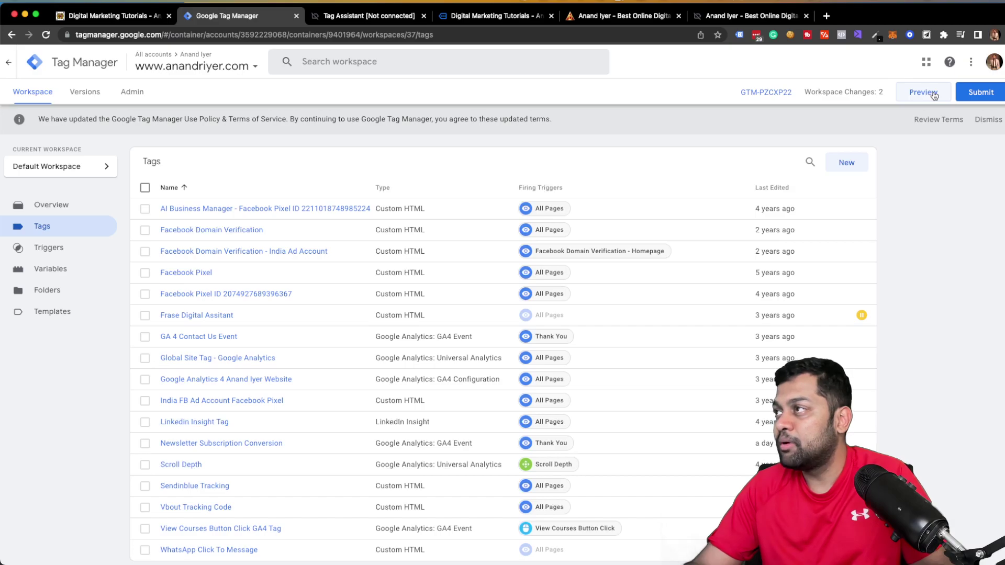
Start a Preview session and close the old tutorials page and unconnected Tag Assistant tabs.
{"action": "left_click", "coordinate": [923, 92]}
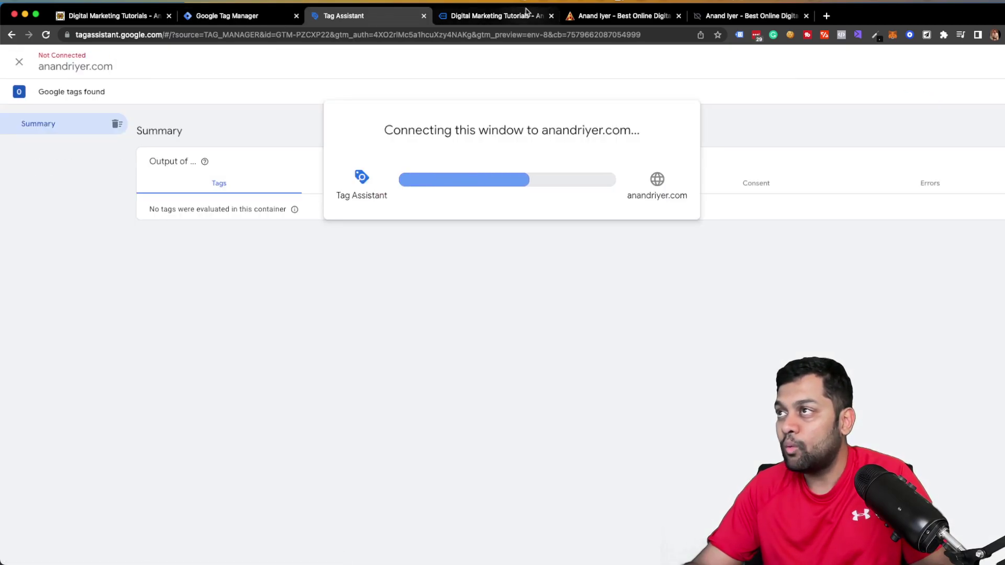
{"action": "left_click", "coordinate": [551, 16]}
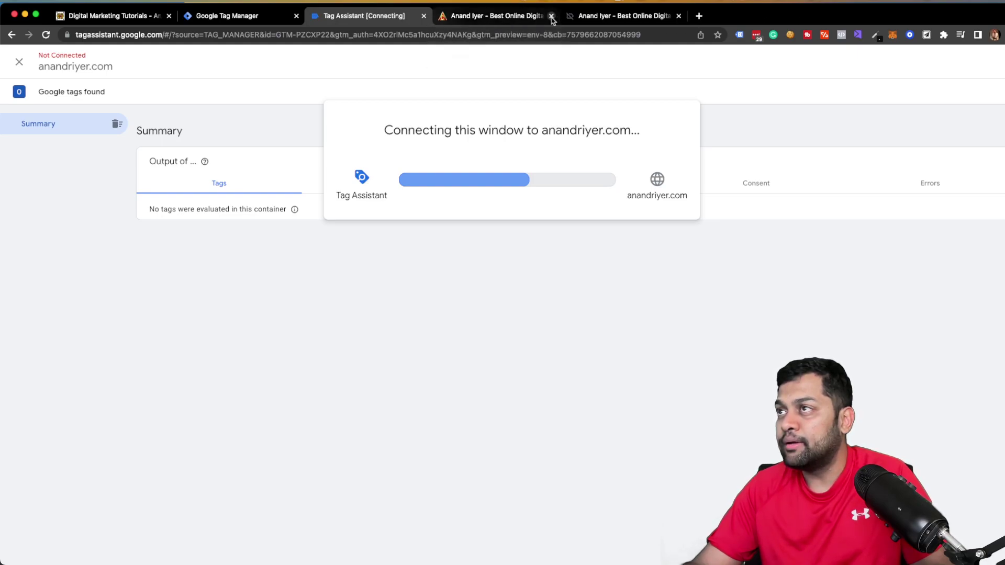
{"action": "left_click", "coordinate": [424, 16]}
{"action": "key", "text": "ctrl+shift+Tab"}
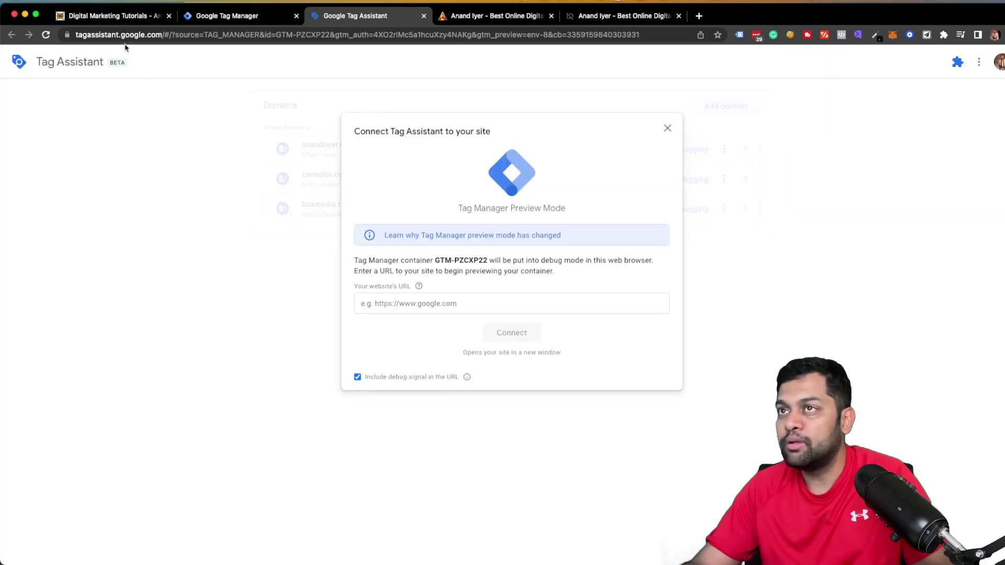
Connect Tag Assistant to the copied anandriyer.com tutorials page URL and test-click VIEW COURSES.
{"action": "left_click", "coordinate": [108, 15]}
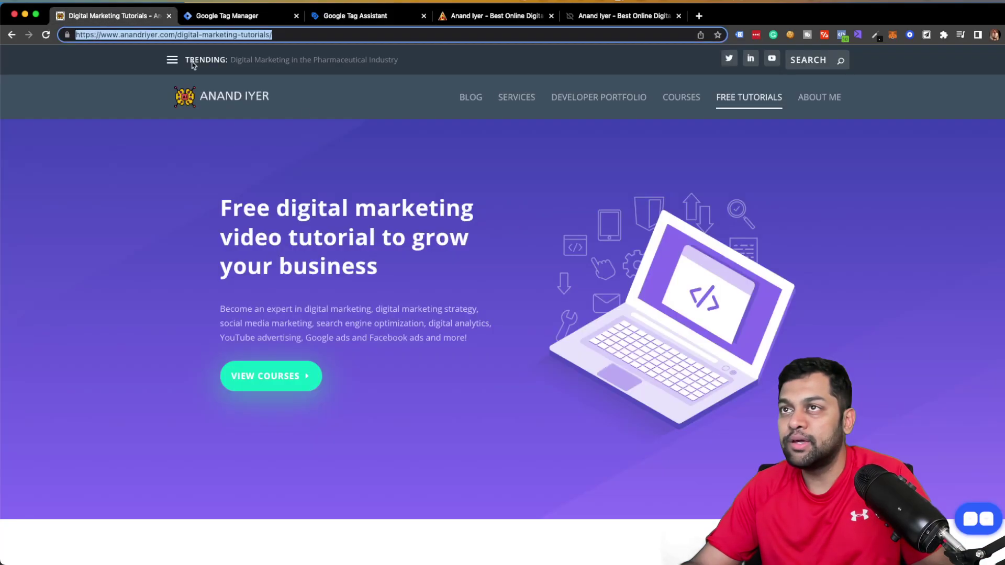
{"action": "left_click", "coordinate": [304, 34]}
{"action": "key", "text": "super+c"}
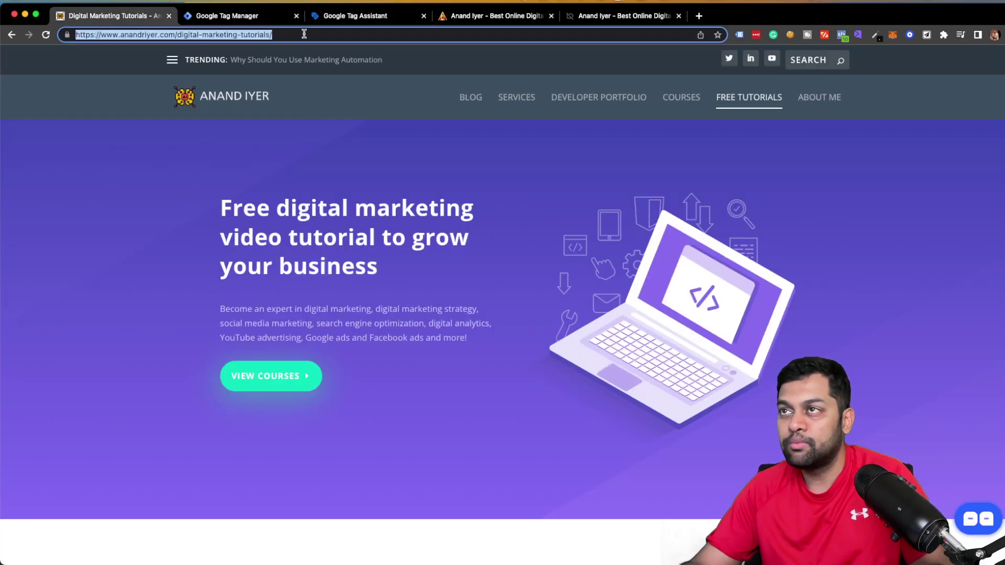
{"action": "left_click", "coordinate": [355, 18]}
{"action": "left_click", "coordinate": [433, 307]}
{"action": "key", "text": "super+v"}
{"action": "left_click", "coordinate": [512, 333]}
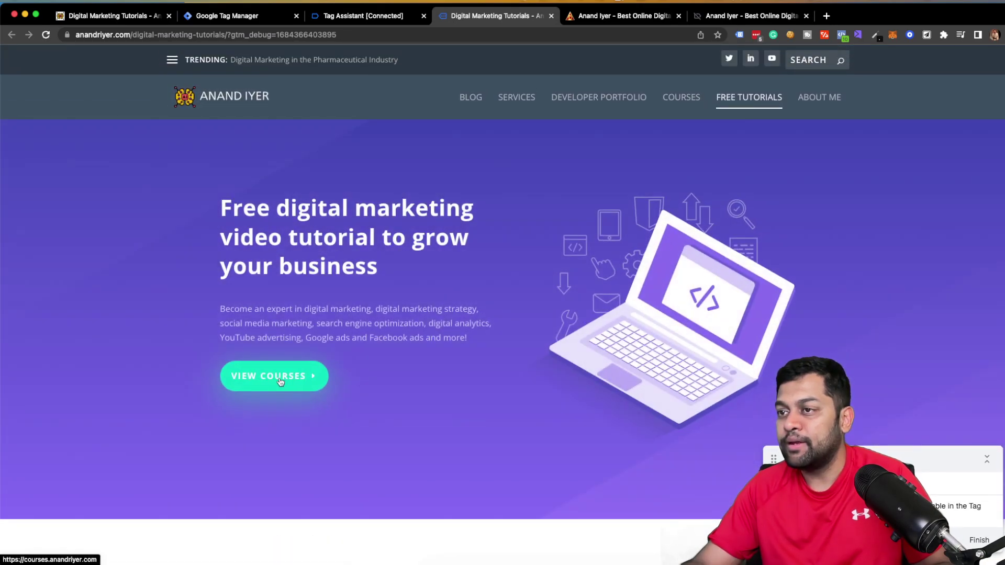
{"action": "left_click", "coordinate": [280, 382]}
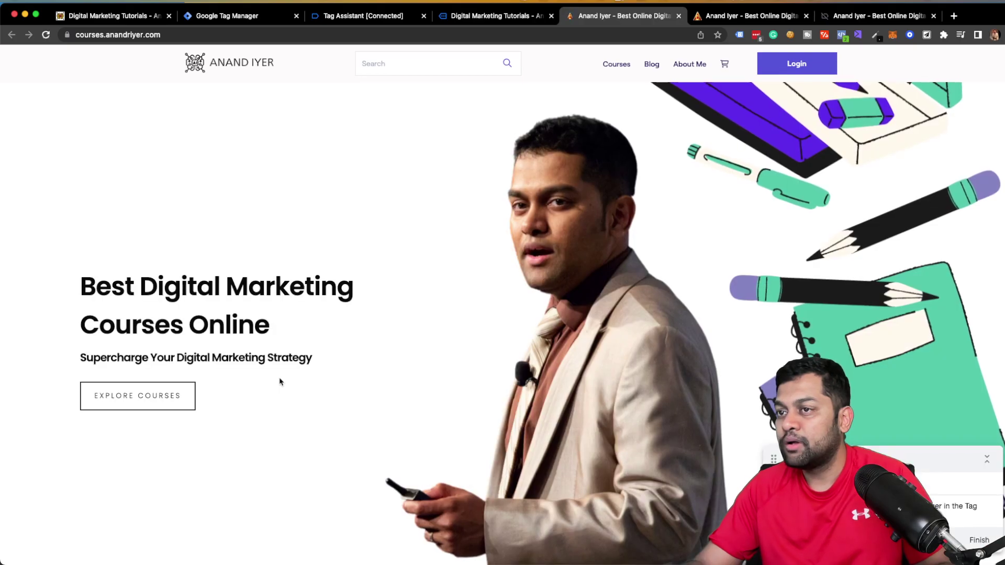
Dismiss the Connected! notice in Tag Assistant to see the View Courses Button Click GA4 Tag under Tags Fired.
{"action": "left_click", "coordinate": [482, 17]}
{"action": "left_click", "coordinate": [363, 17]}
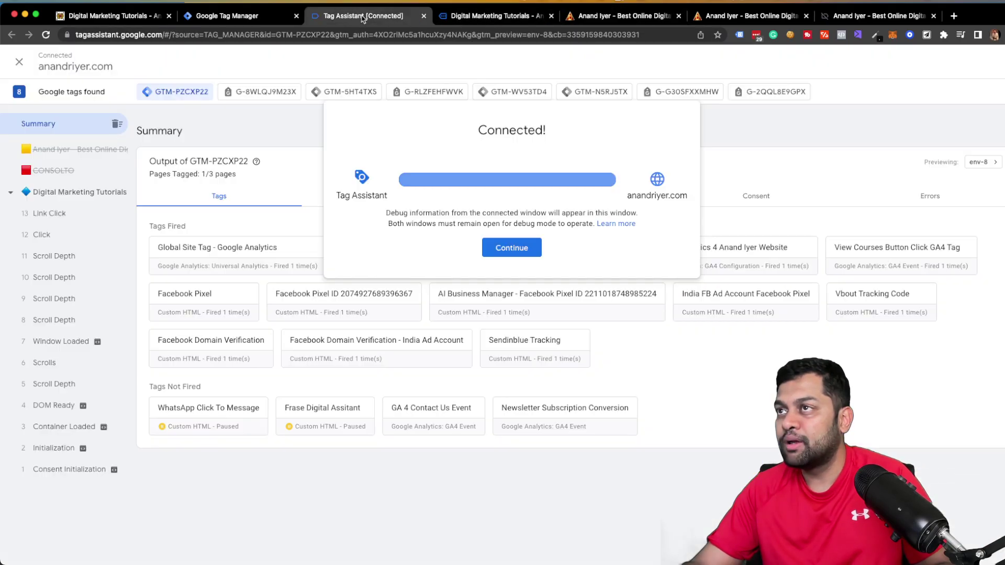
{"action": "left_click", "coordinate": [511, 249]}
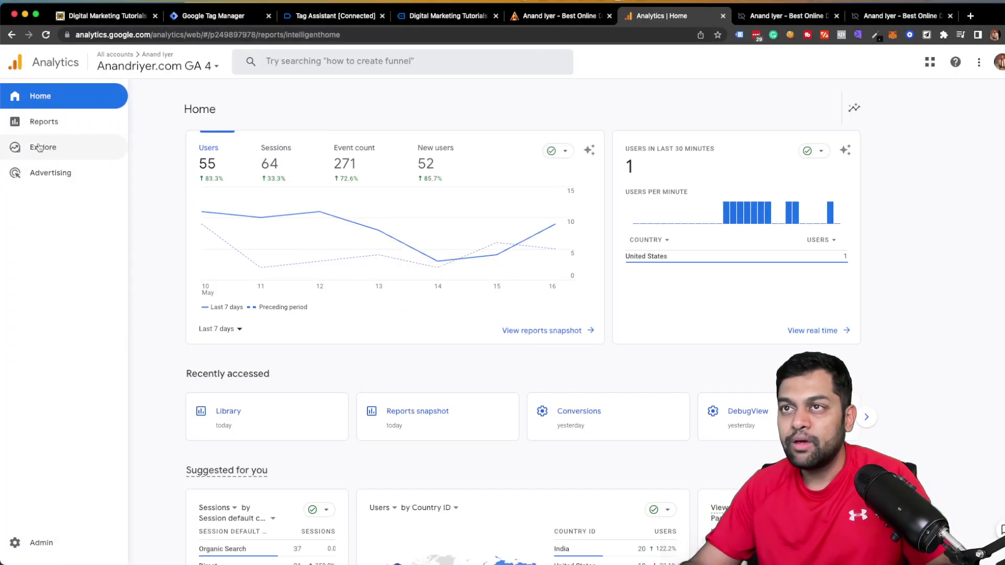
Check the viewcourses_buttonclick event in DebugView via Admin, then go to the Reports snapshot.
{"action": "left_click", "coordinate": [49, 147]}
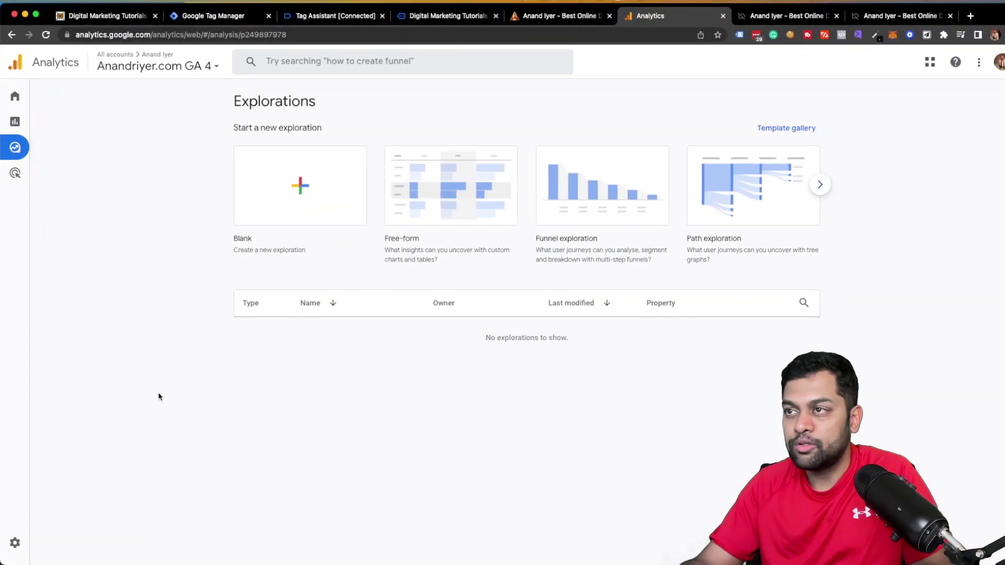
{"action": "left_click", "coordinate": [14, 541]}
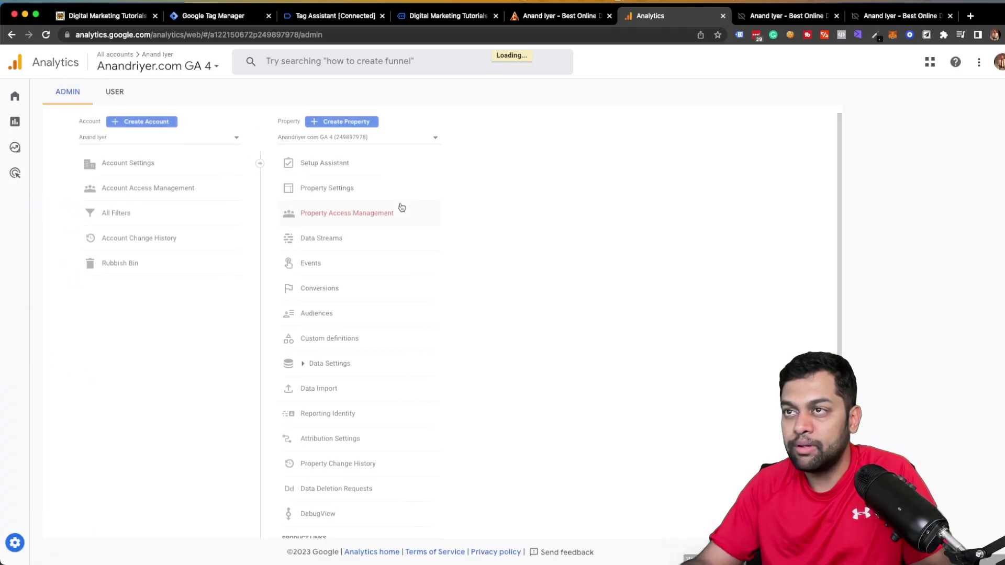
{"action": "scroll", "coordinate": [409, 392], "scroll_direction": "down", "scroll_amount": 4}
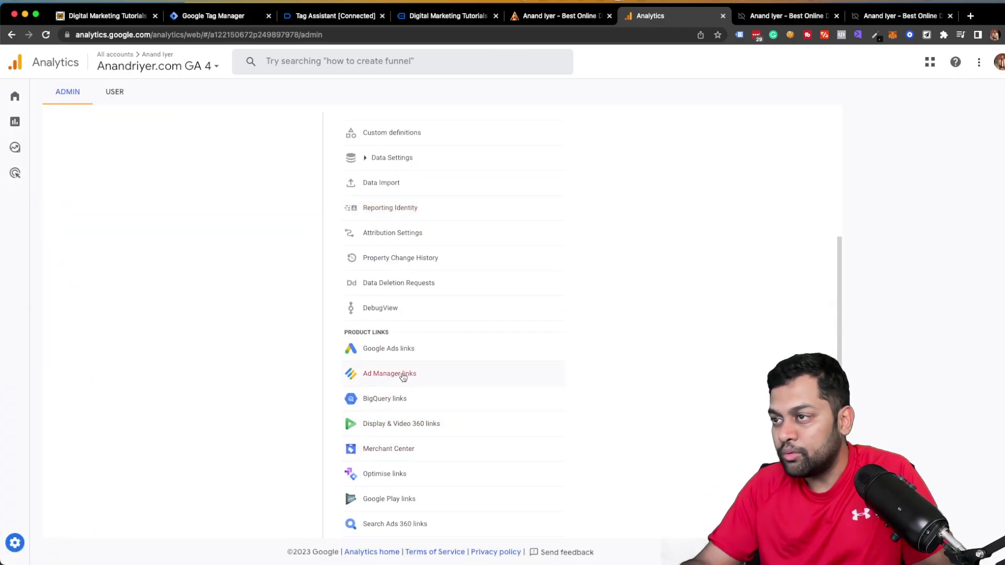
{"action": "left_click", "coordinate": [381, 309]}
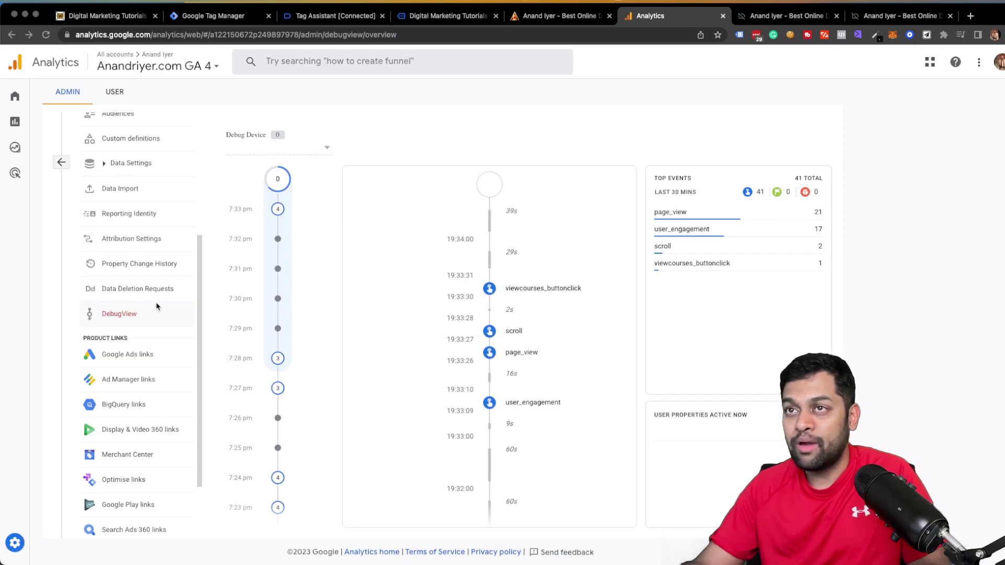
{"action": "scroll", "coordinate": [155, 289], "scroll_direction": "up", "scroll_amount": 5}
{"action": "left_click", "coordinate": [14, 121]}
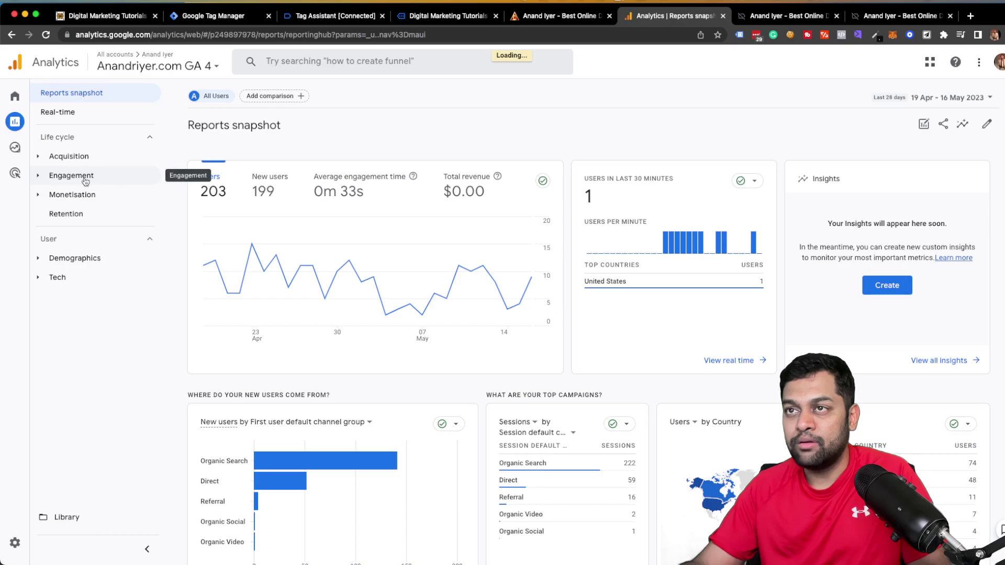
Open the Engagement Events report, glance at Conversions, and return to the event counts list.
{"action": "left_click", "coordinate": [83, 174]}
{"action": "left_click", "coordinate": [81, 214]}
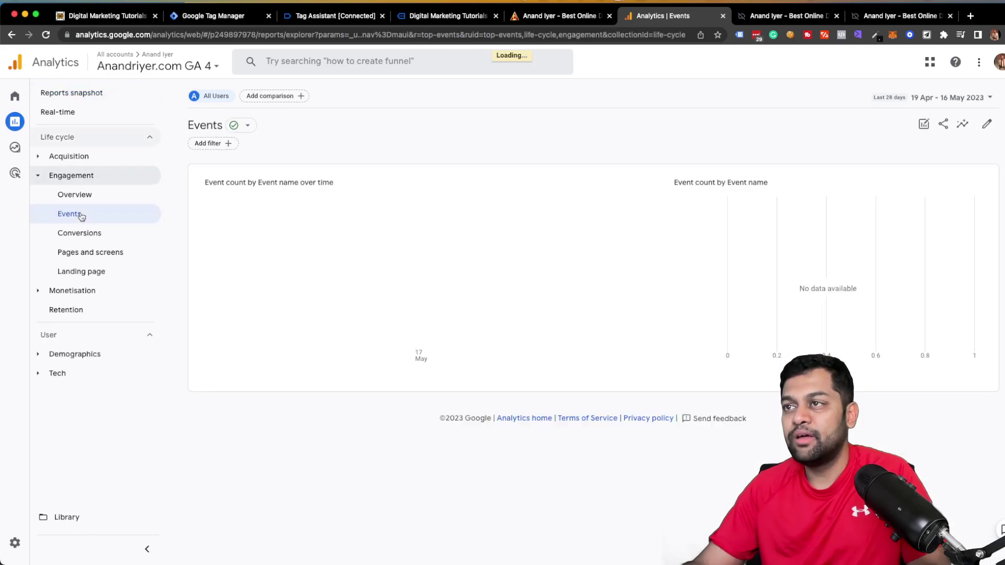
{"action": "scroll", "coordinate": [327, 387], "scroll_direction": "down", "scroll_amount": 3}
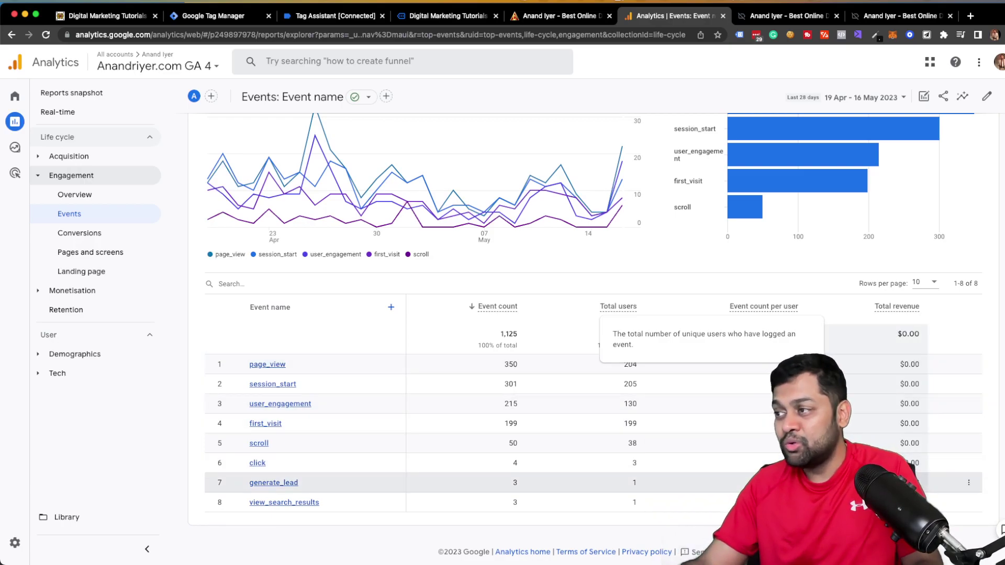
{"action": "left_click", "coordinate": [104, 234]}
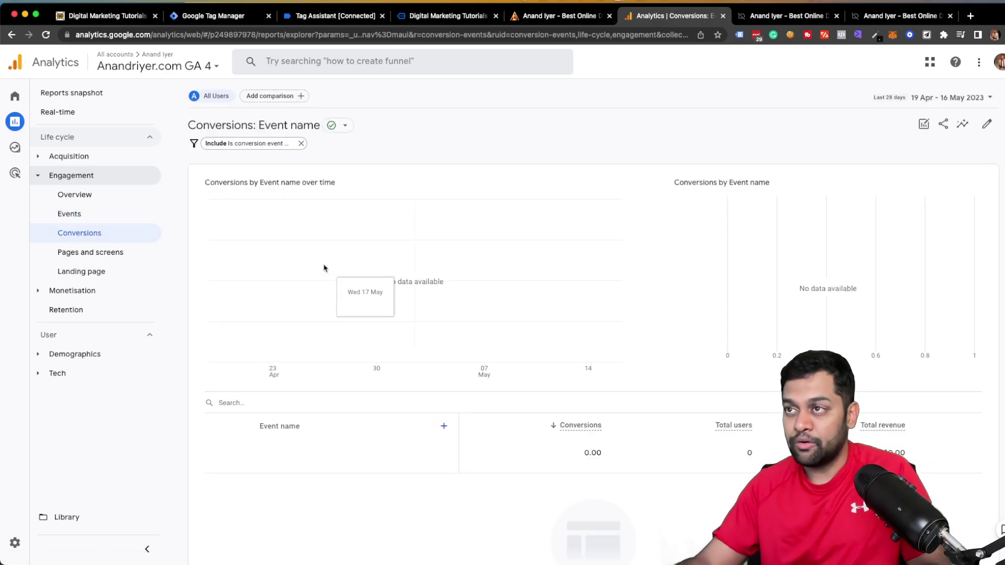
{"action": "left_click", "coordinate": [89, 214]}
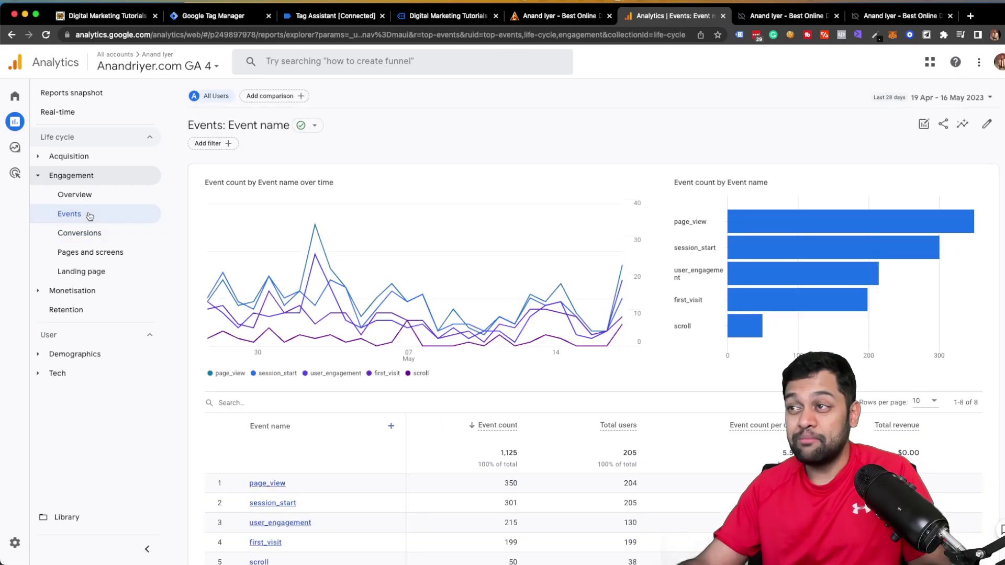
{"action": "scroll", "coordinate": [335, 367], "scroll_direction": "down", "scroll_amount": 3}
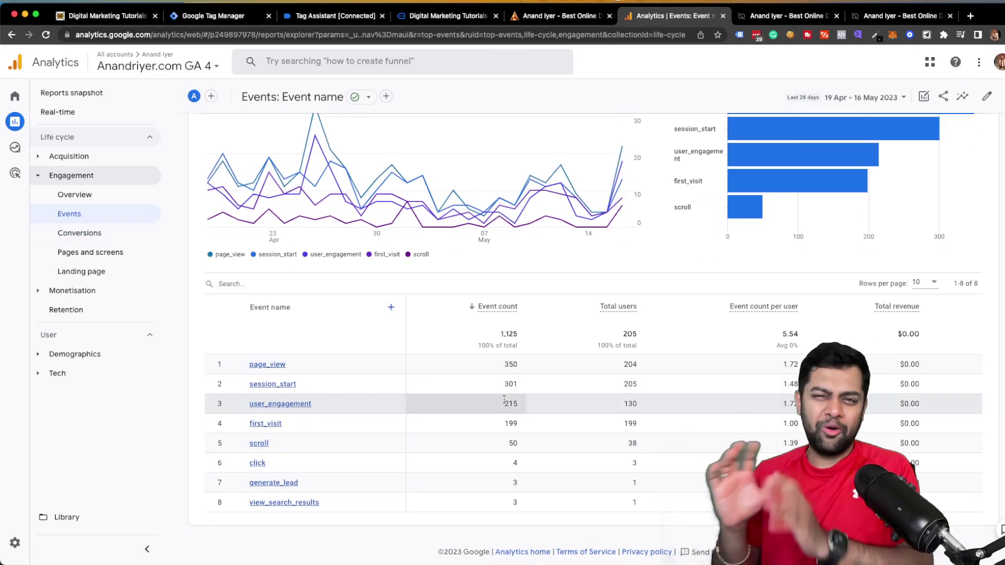